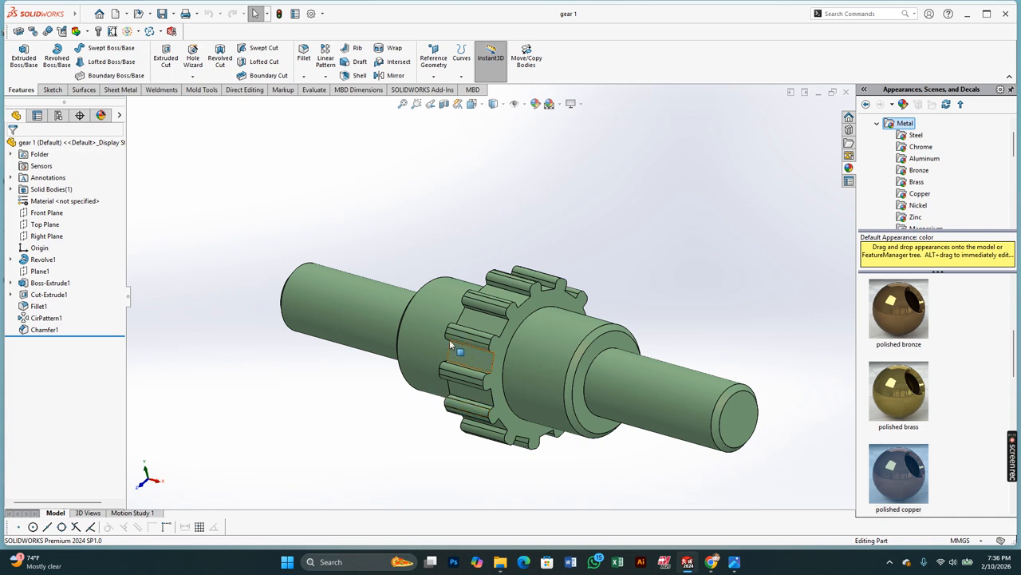
scroll(423, 327, down, 2)
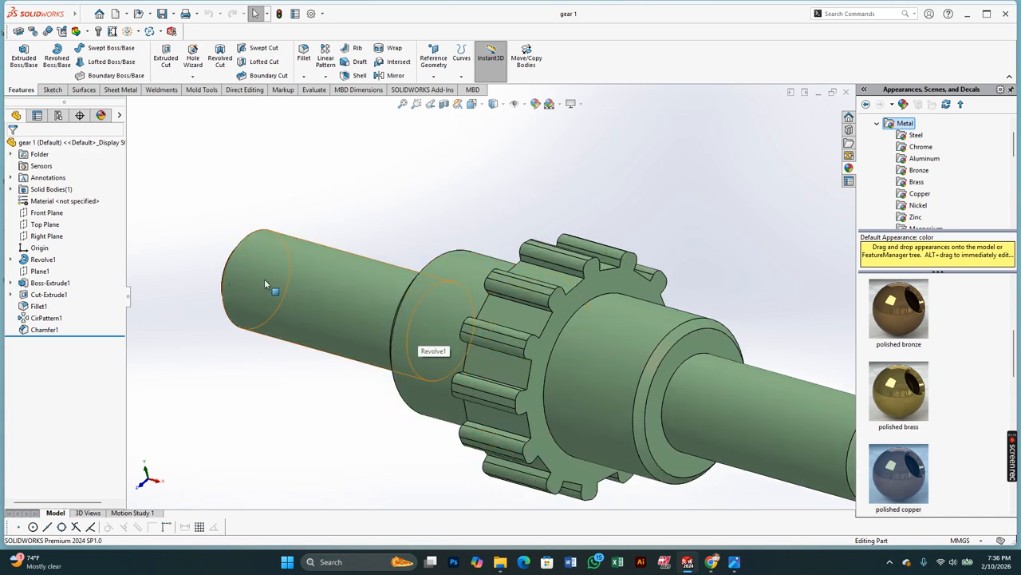
scroll(684, 403, up, 2)
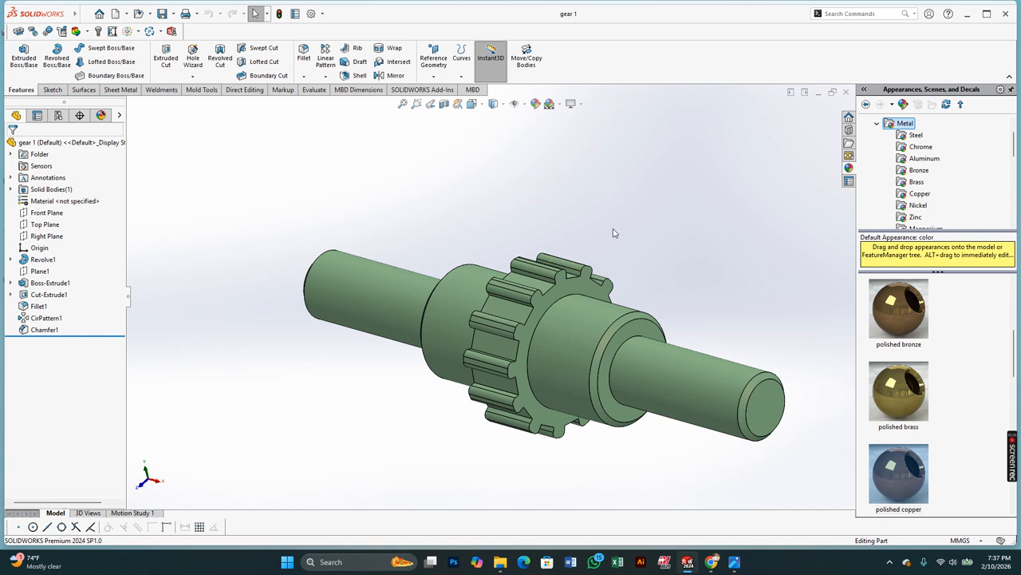
Step: Create a new part document and start a sketch on the Front Plane
key(ctrl+n)
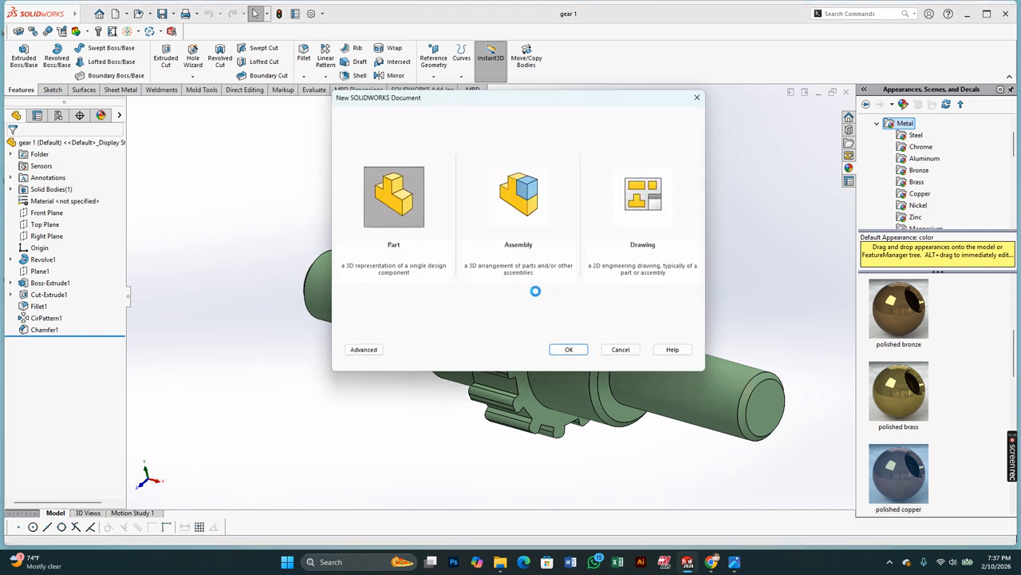
key(Return)
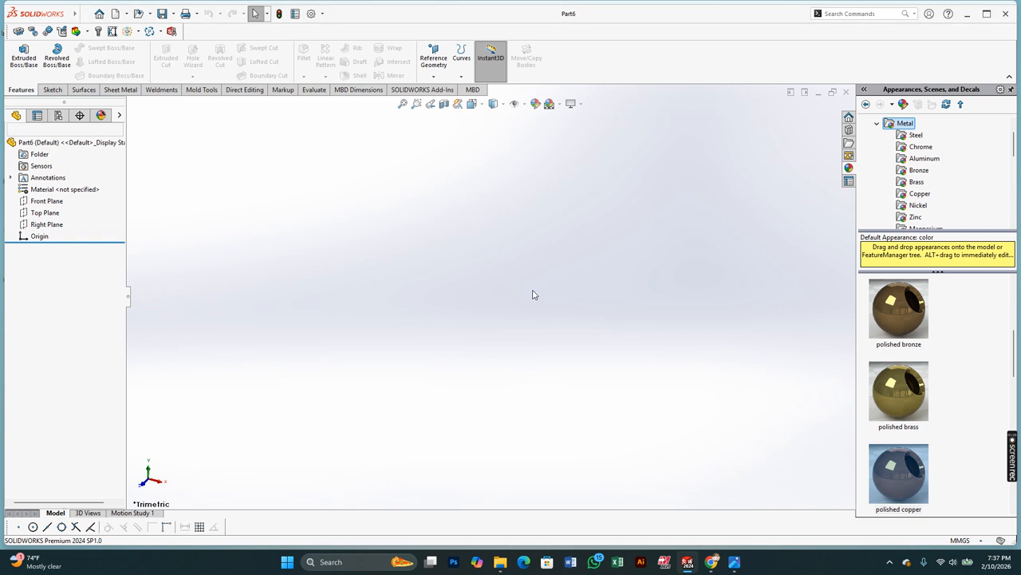
click(46, 200)
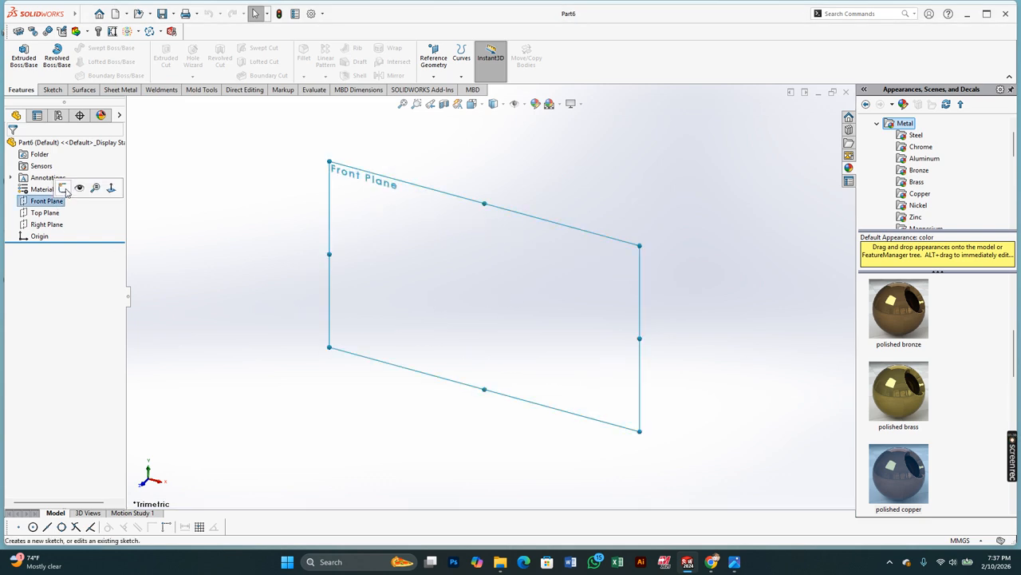
click(73, 185)
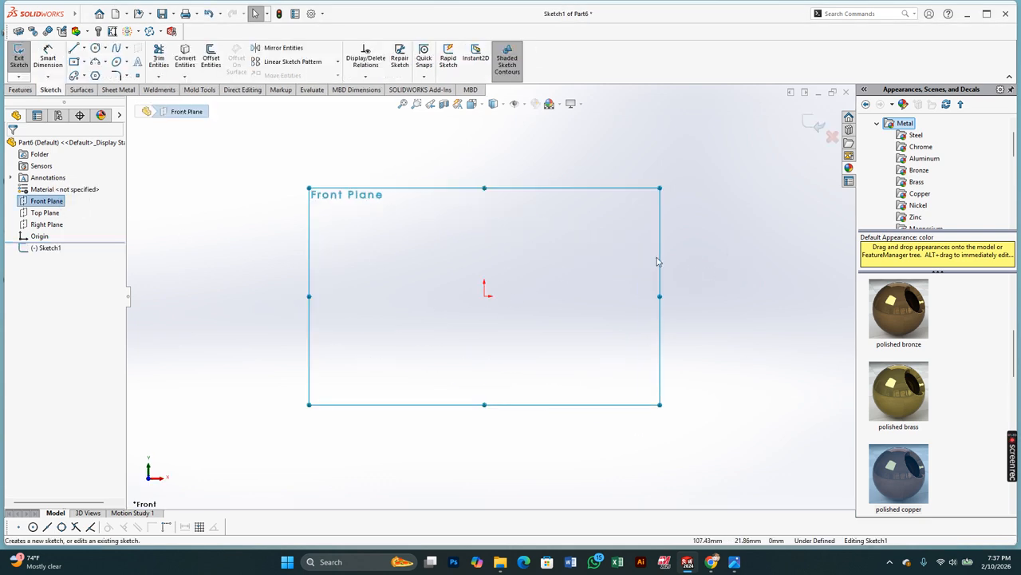
Step: Sketch a horizontal line about 125 mm long starting at the origin
click(74, 49)
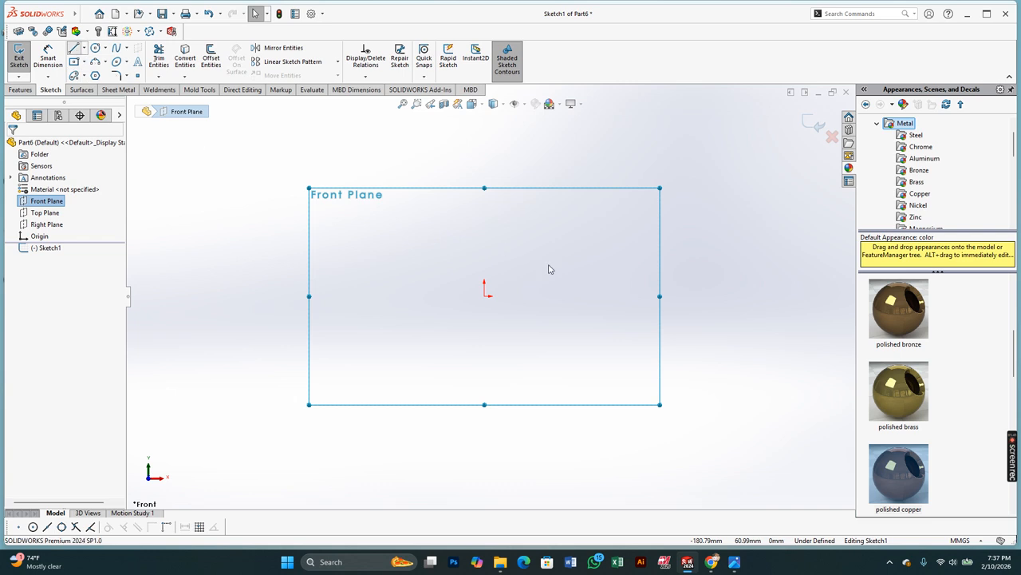
click(485, 296)
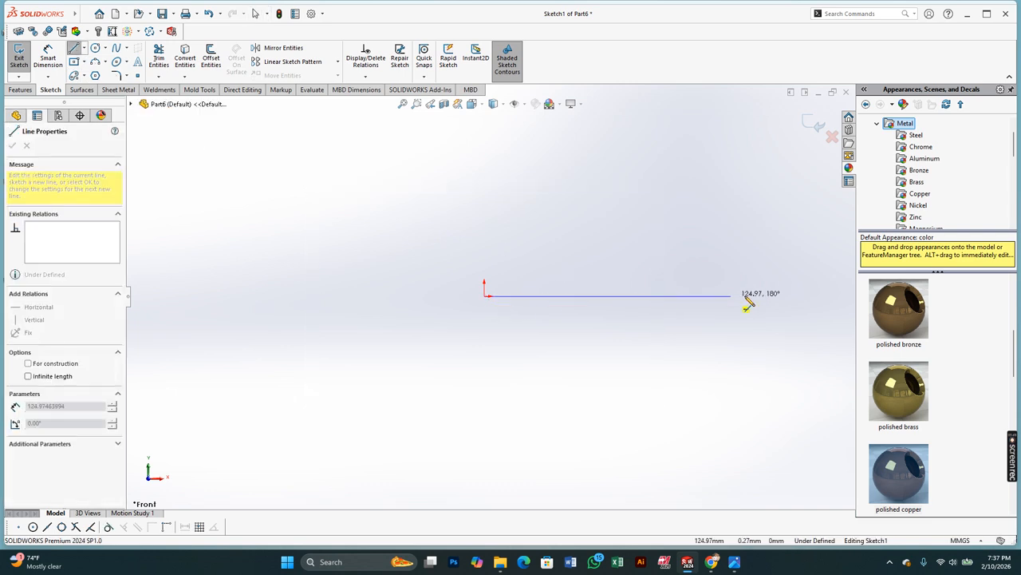
right_click(759, 297)
click(787, 305)
scroll(678, 265, down, 1)
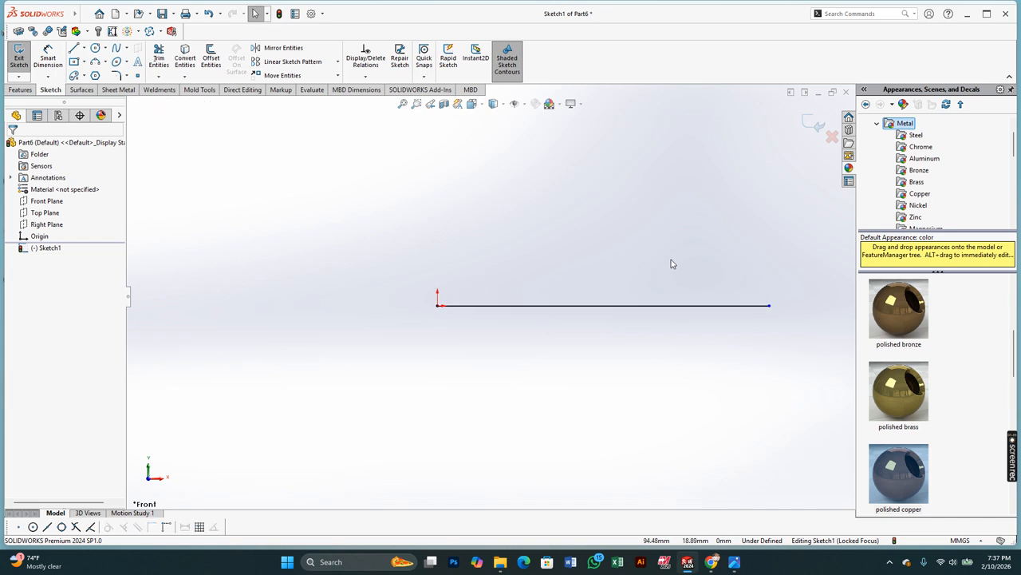
Step: Dimension the horizontal line between its two endpoints and set its length to 100 mm
right_drag(679, 402, 662, 352)
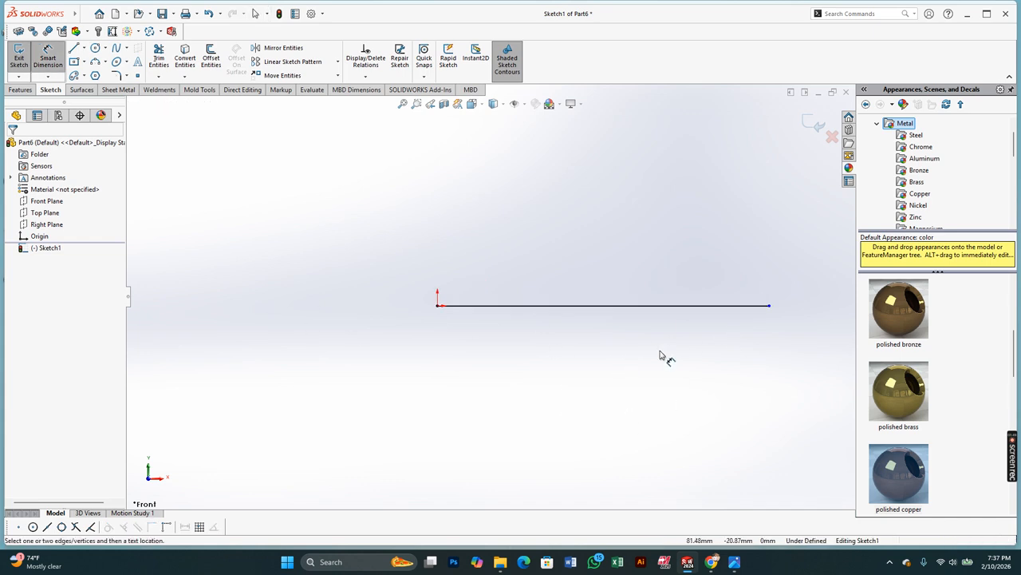
click(770, 306)
click(437, 306)
click(560, 363)
text(100)
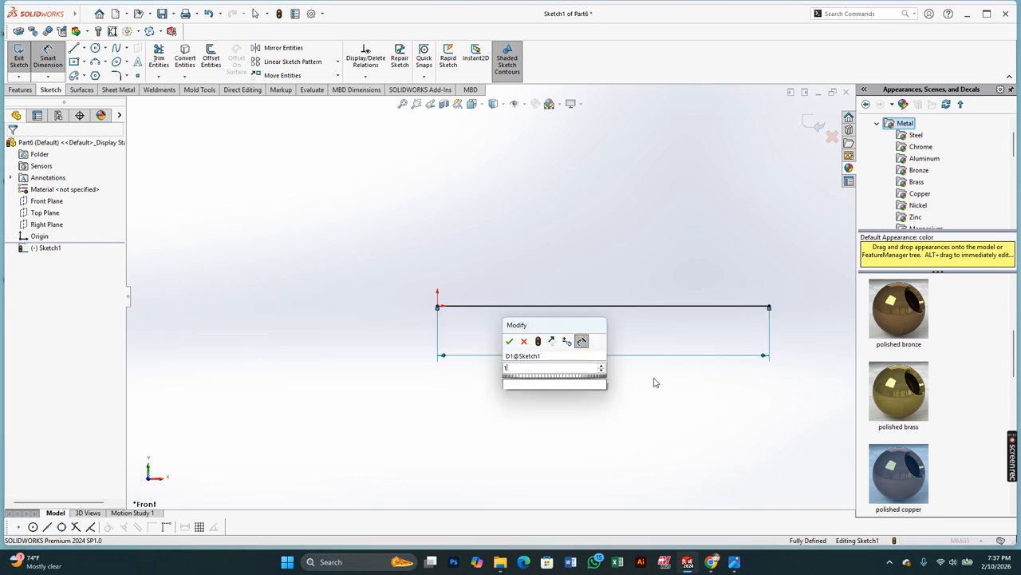
key(Return)
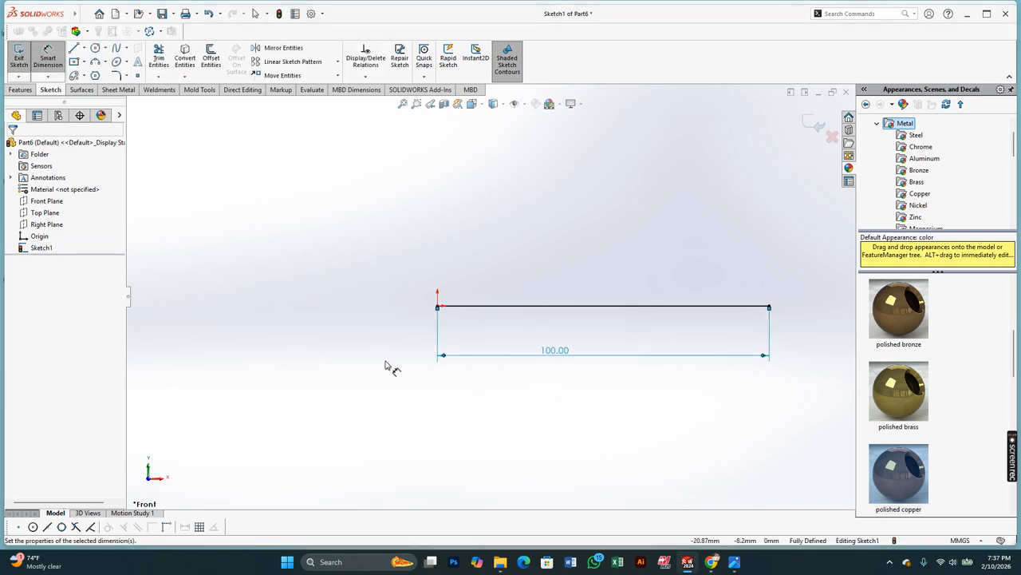
right_click(369, 333)
click(390, 367)
Step: Convert the 100 mm horizontal line to construction geometry
scroll(789, 303, down, 1)
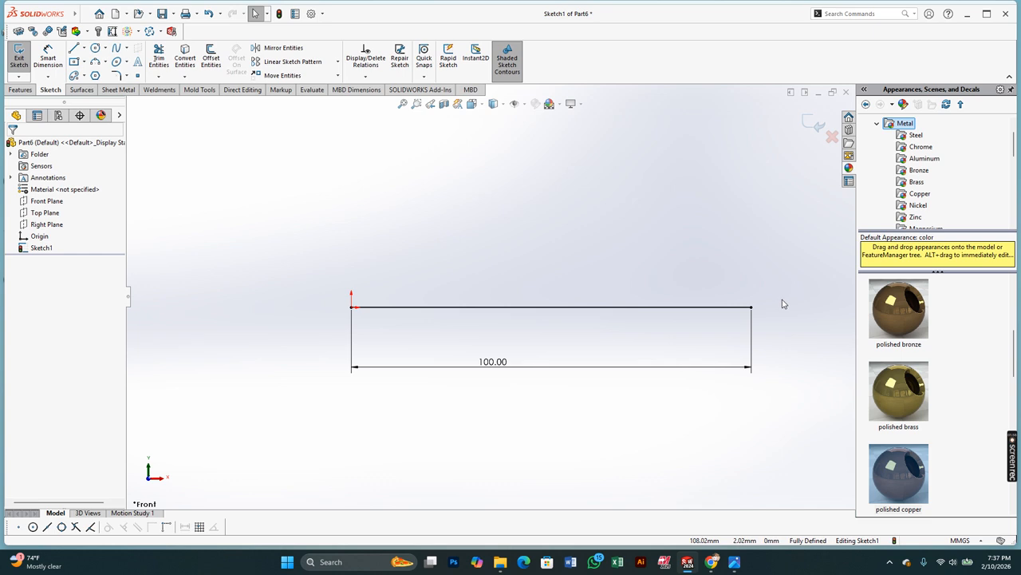
click(483, 305)
click(376, 261)
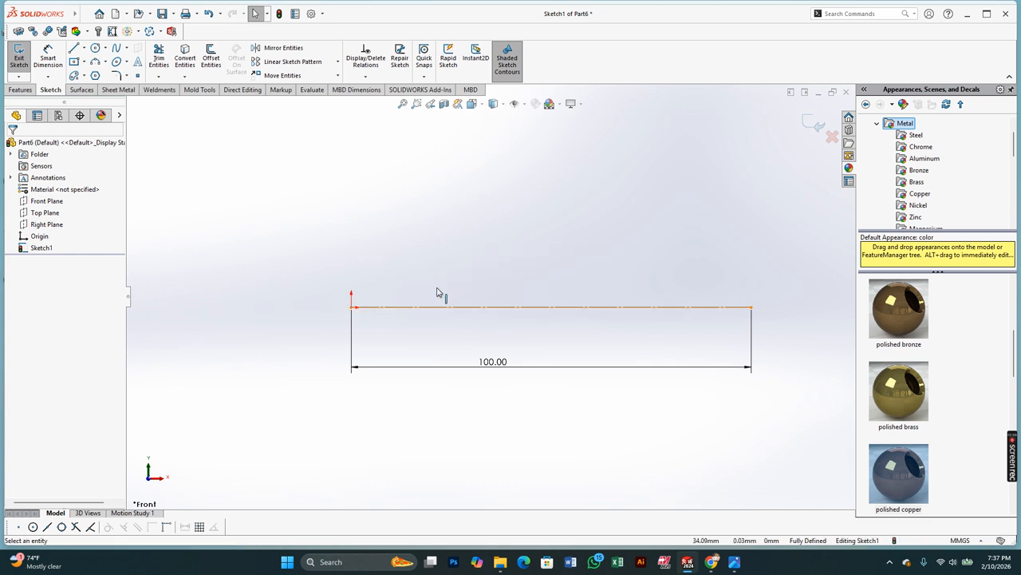
Step: Sketch a stepped half-profile above the construction line, with a raised middle section, ends about 6 mm high and a right shoulder about 32 mm long
click(73, 51)
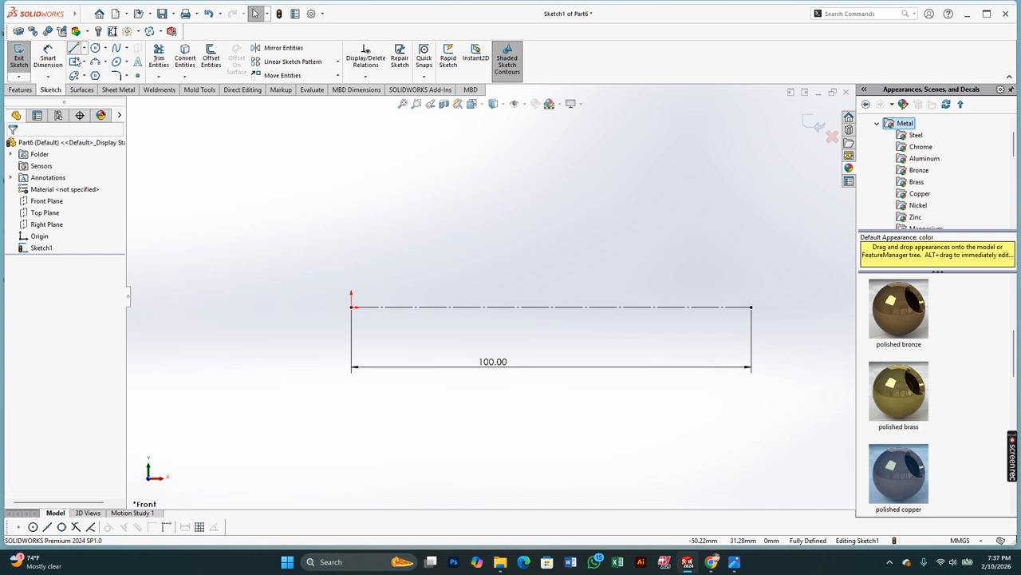
click(751, 307)
click(753, 283)
click(622, 283)
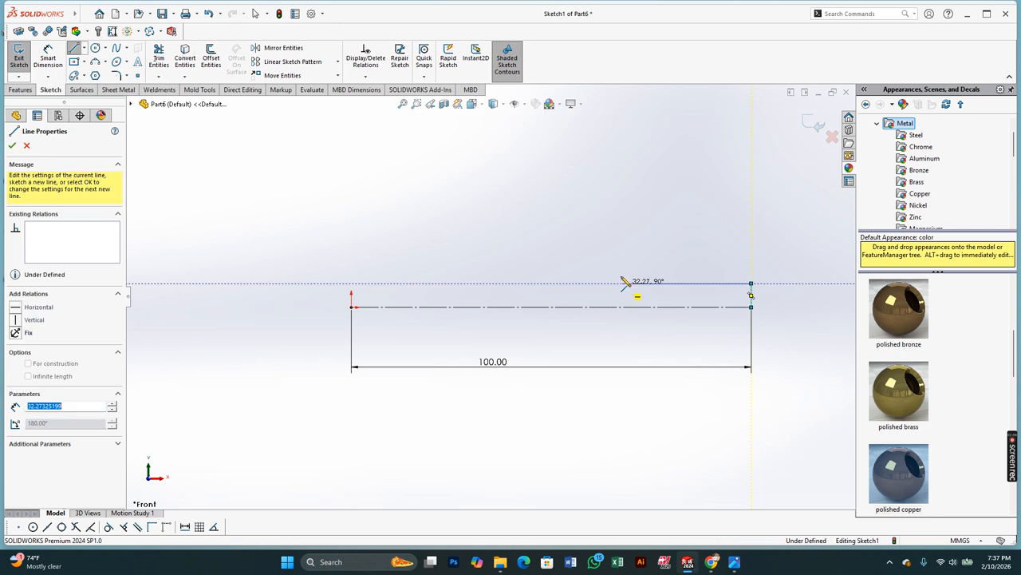
click(596, 262)
click(477, 260)
click(477, 283)
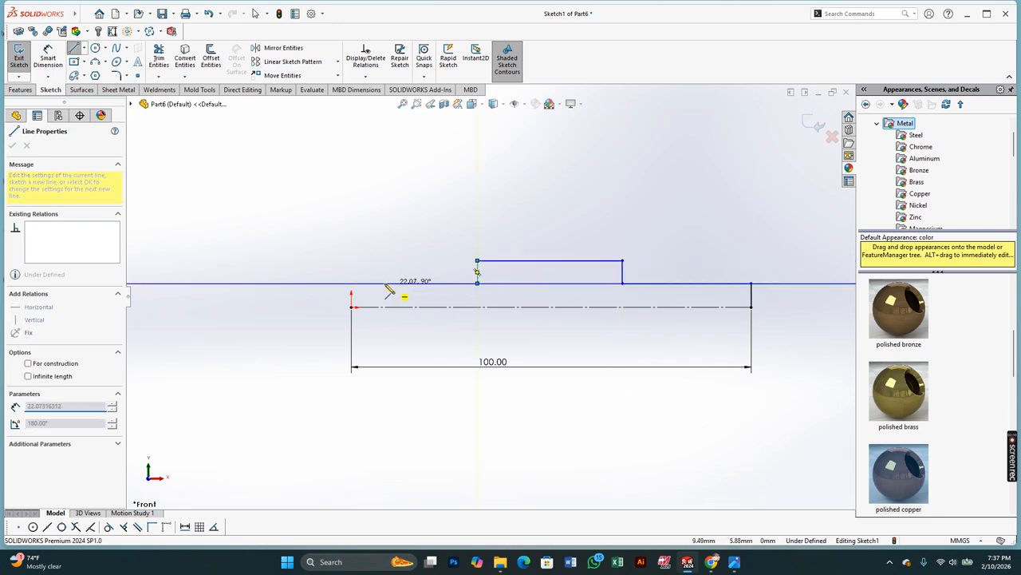
click(351, 284)
click(351, 307)
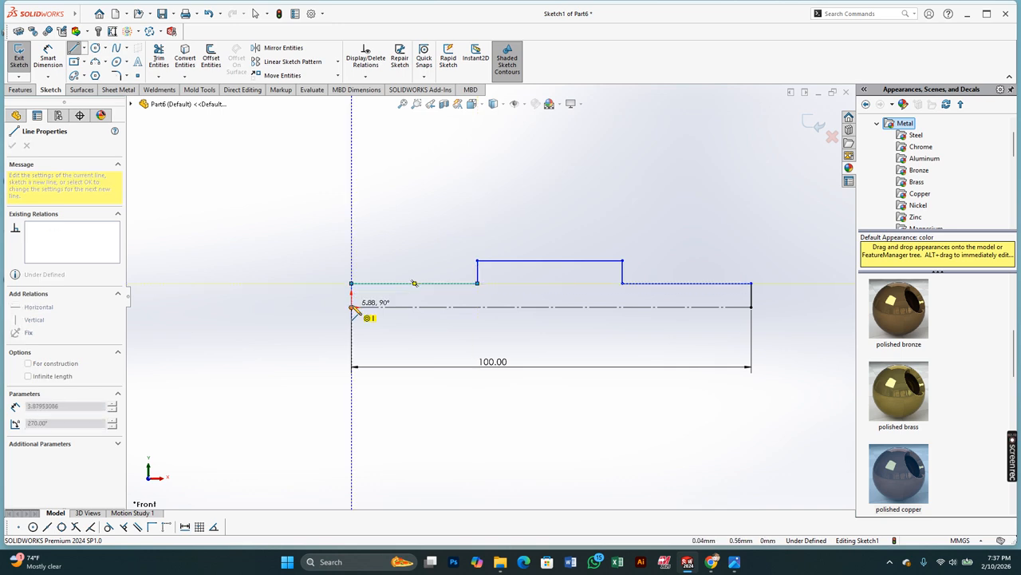
key(Escape)
Step: Dimension the right shoulder line of the profile and set its length to 30 mm
scroll(756, 296, down, 1)
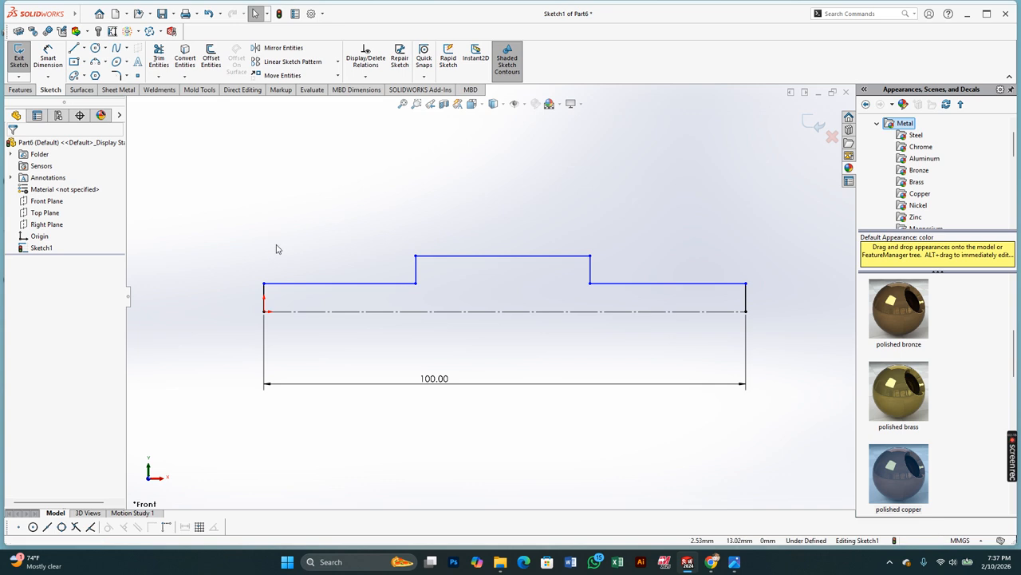
right_drag(276, 249, 286, 181)
click(643, 285)
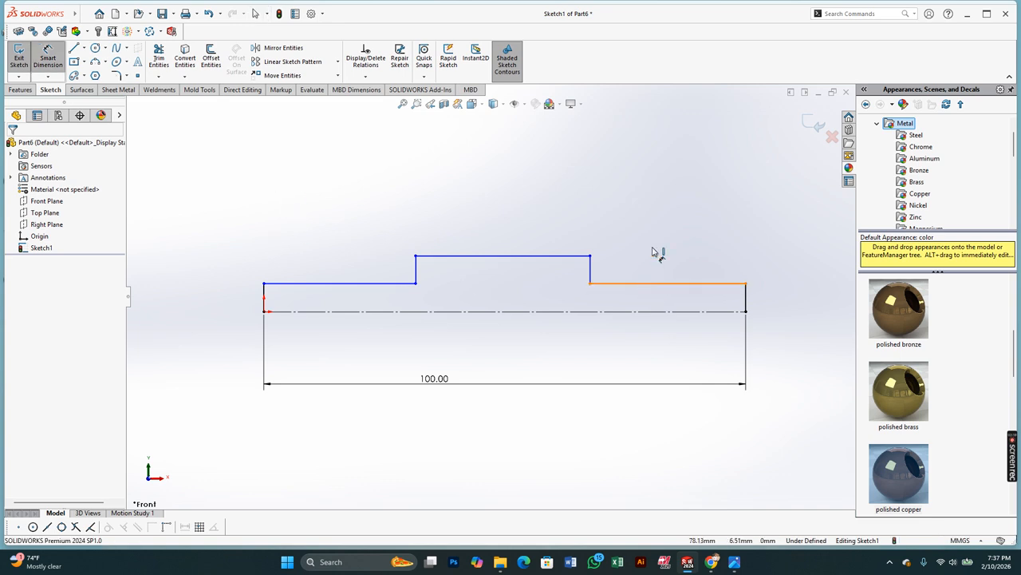
click(655, 217)
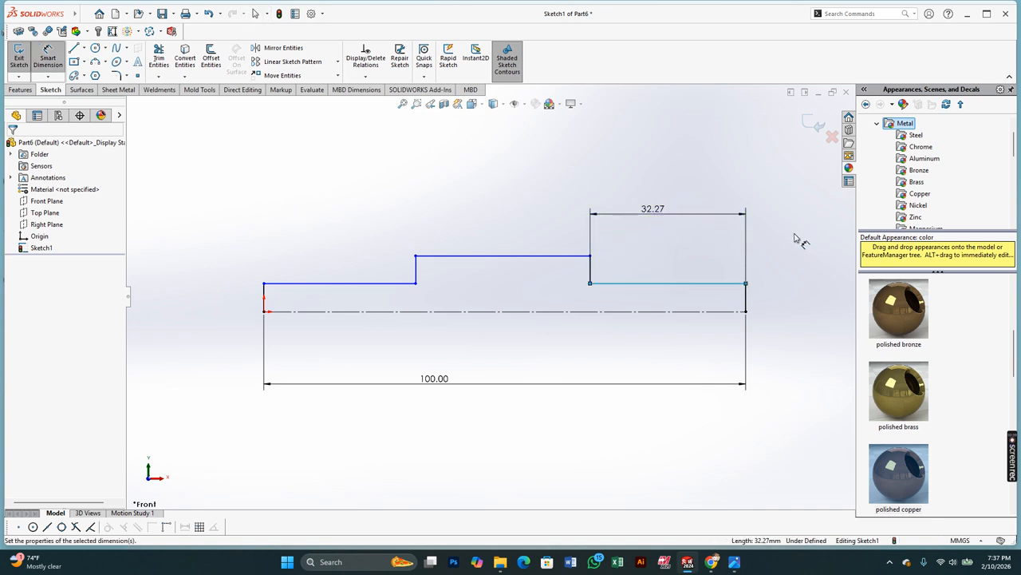
text(30)
key(Return)
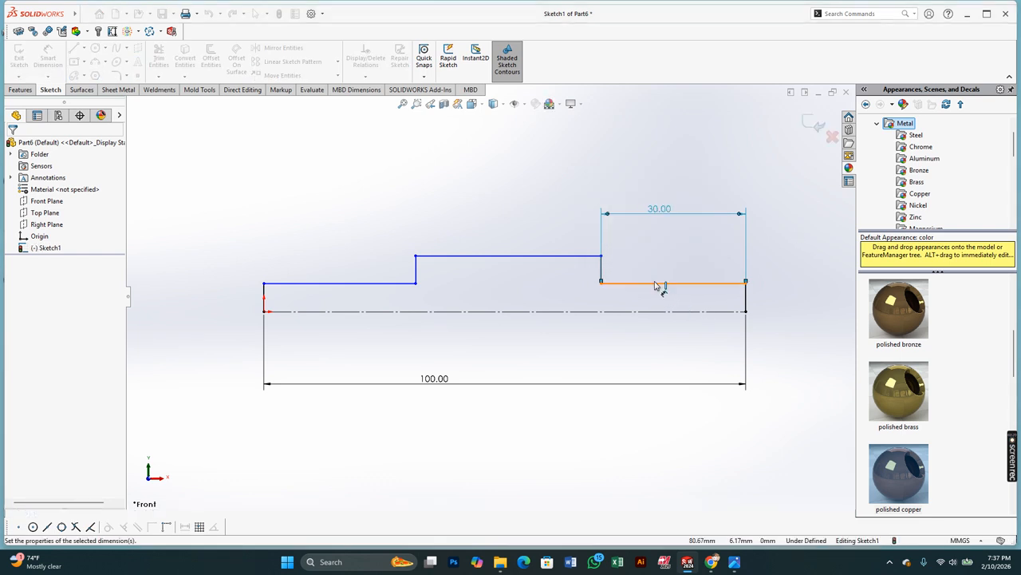
key(Escape)
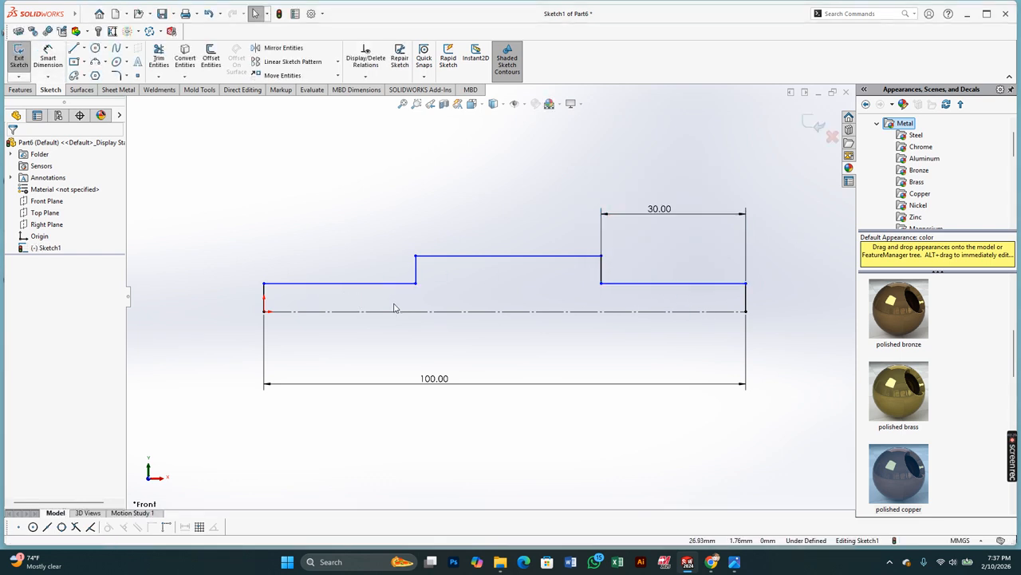
Step: Add an Equal relation between the right and left shoulder lines of the profile
click(643, 285)
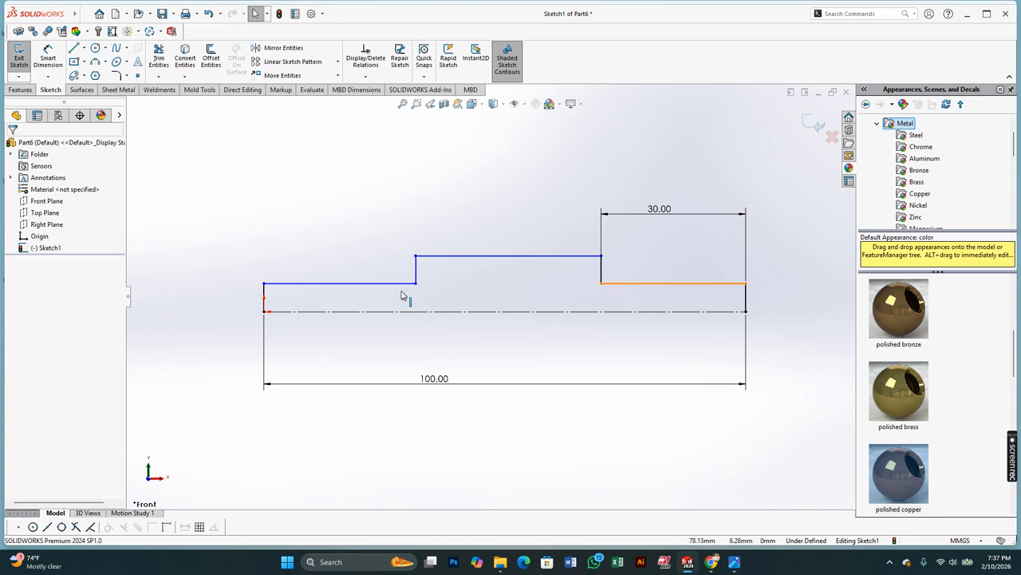
ctrl+click(339, 284)
click(444, 234)
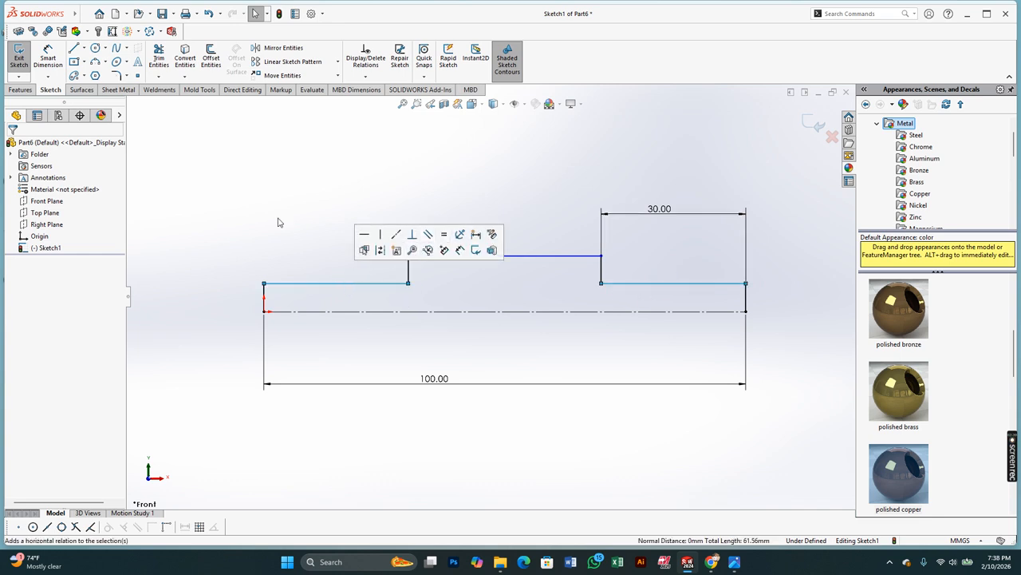
click(256, 287)
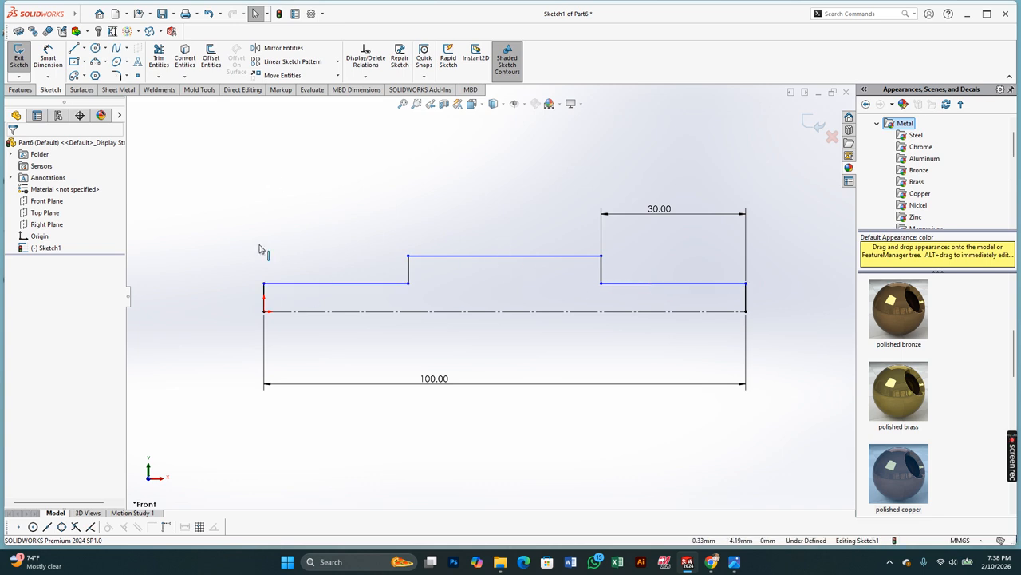
right_drag(285, 205, 290, 164)
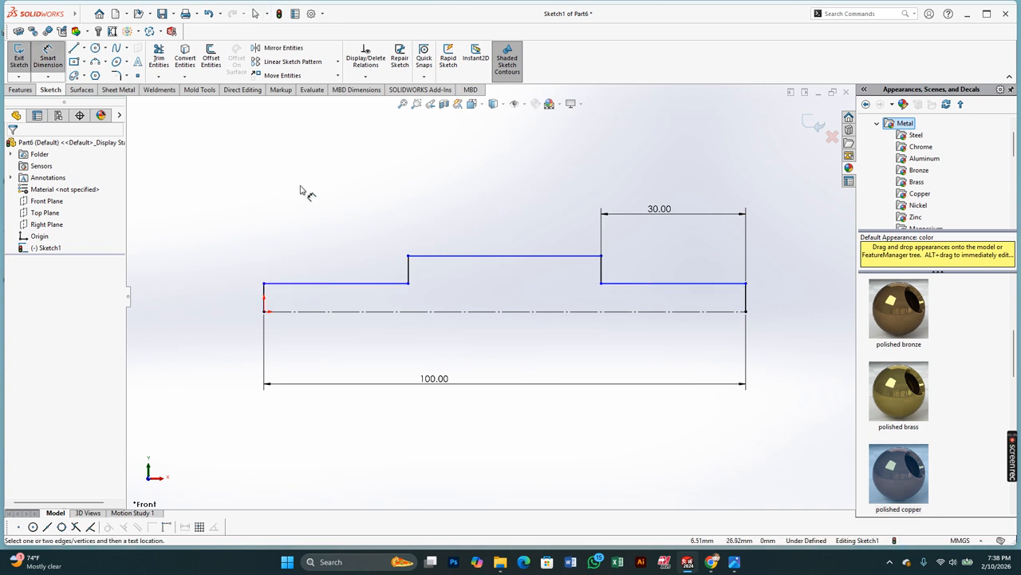
click(437, 255)
key(Escape)
key(Escape)
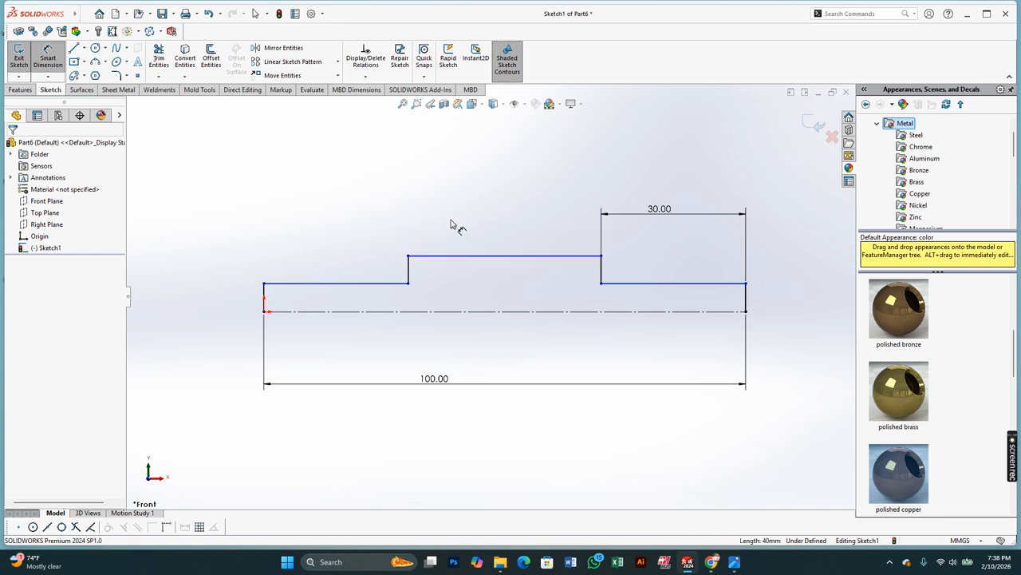
Step: Dimension the profile's left vertical end line and set its height to 6 mm
right_drag(227, 312, 210, 279)
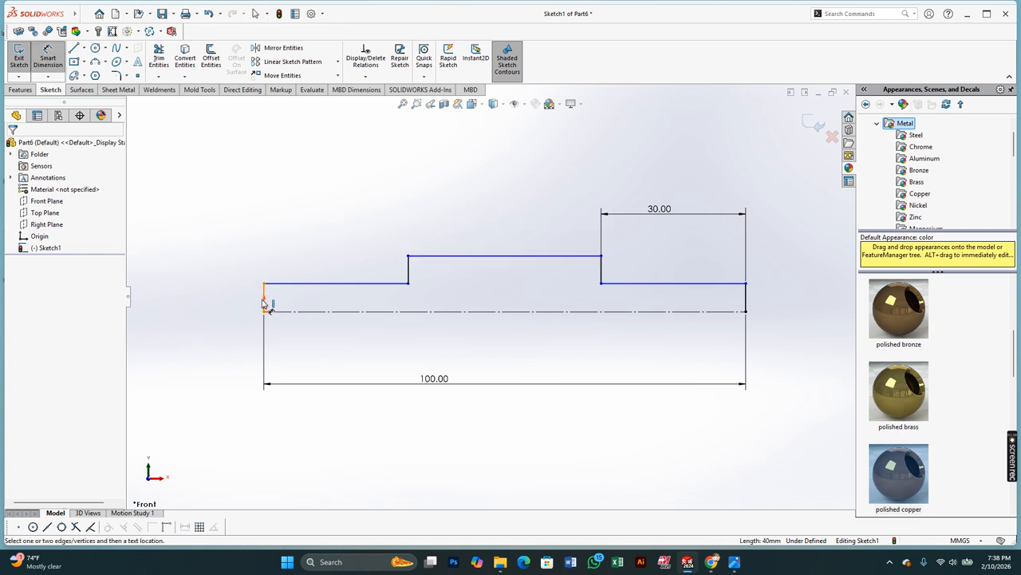
click(264, 299)
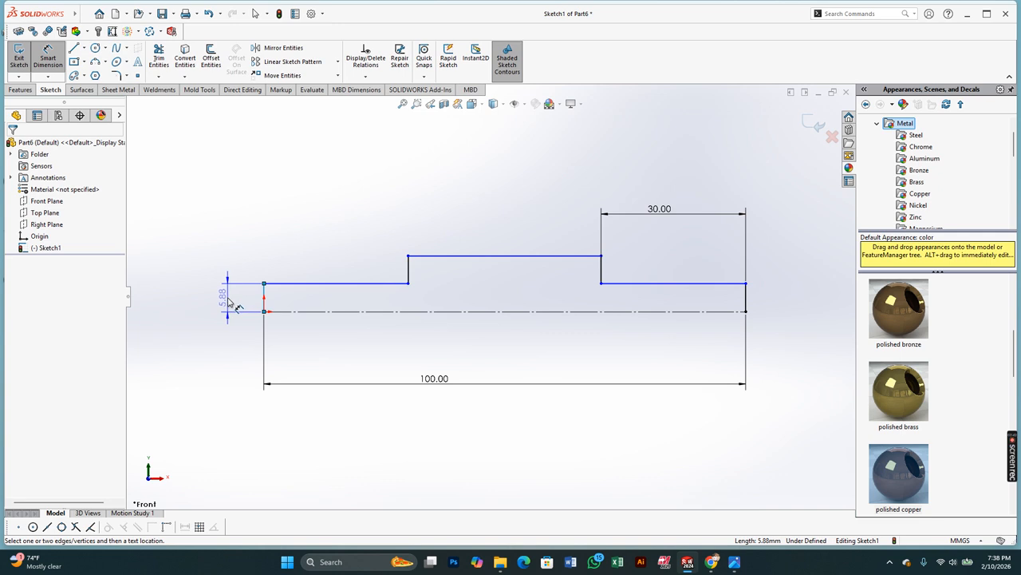
click(229, 341)
key(BackSpace)
text(8)
key(Return)
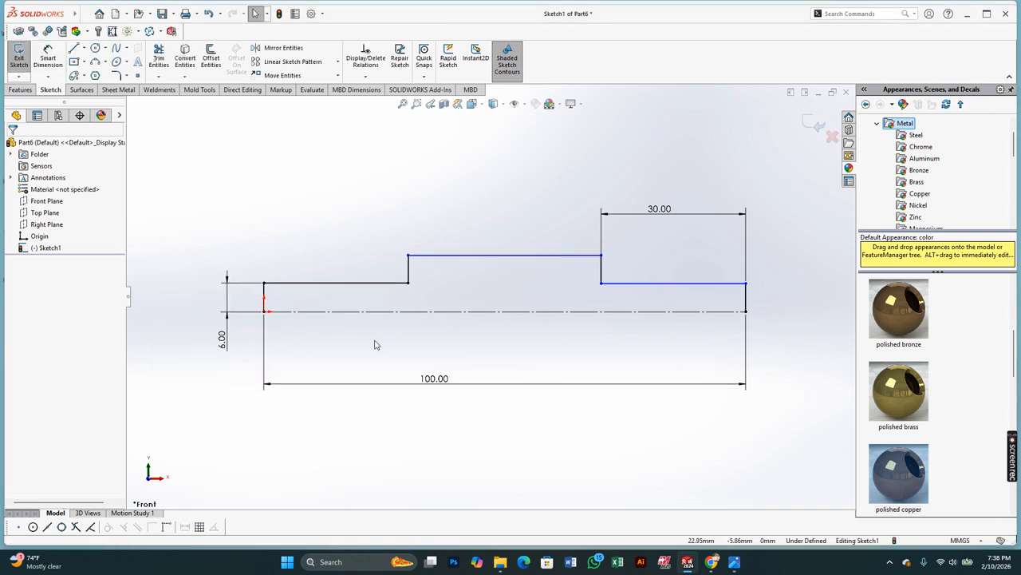
Step: Add an Equal relation between the left and right vertical end lines of the profile
click(265, 297)
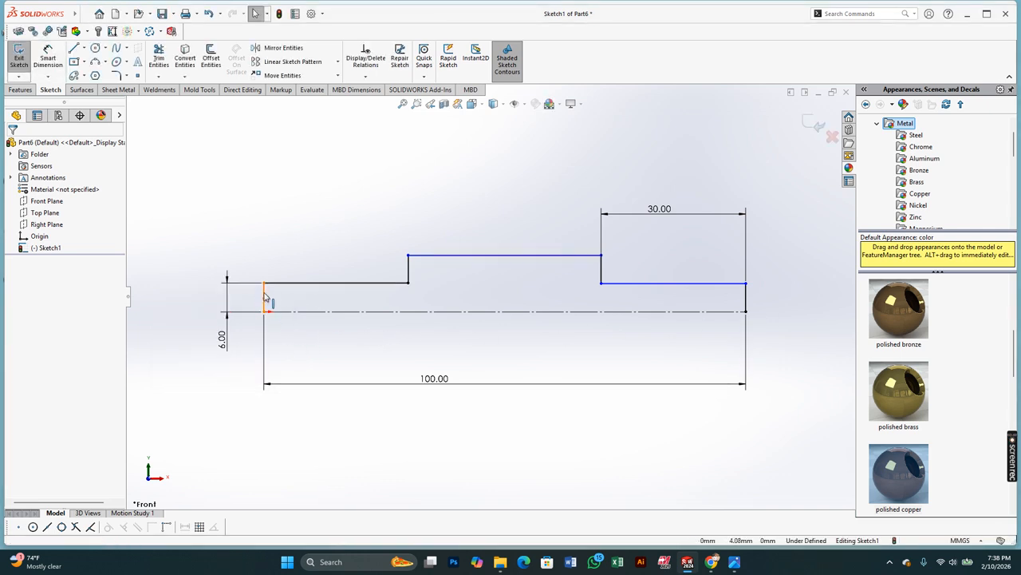
ctrl+click(747, 300)
click(851, 255)
click(360, 251)
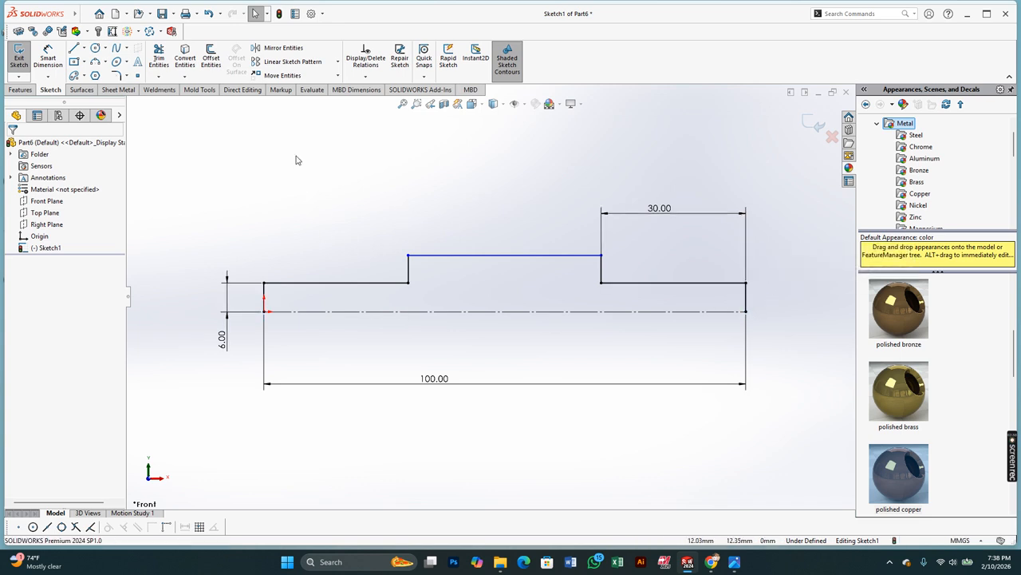
Step: Try a 10 mm diametric dimension between the profile's raised middle line and the centreline, and undo it
right_drag(319, 242, 458, 240)
click(466, 256)
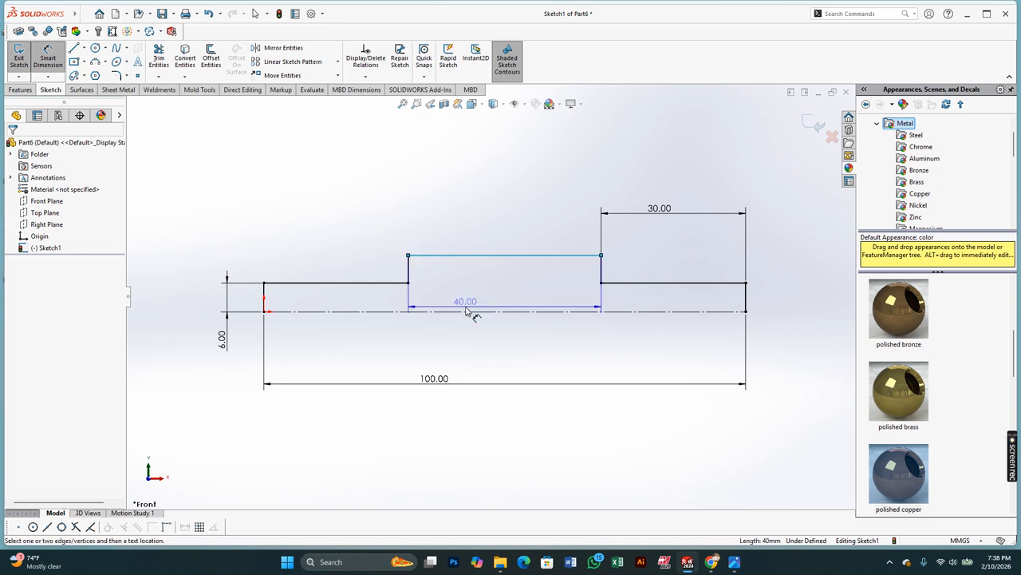
click(471, 311)
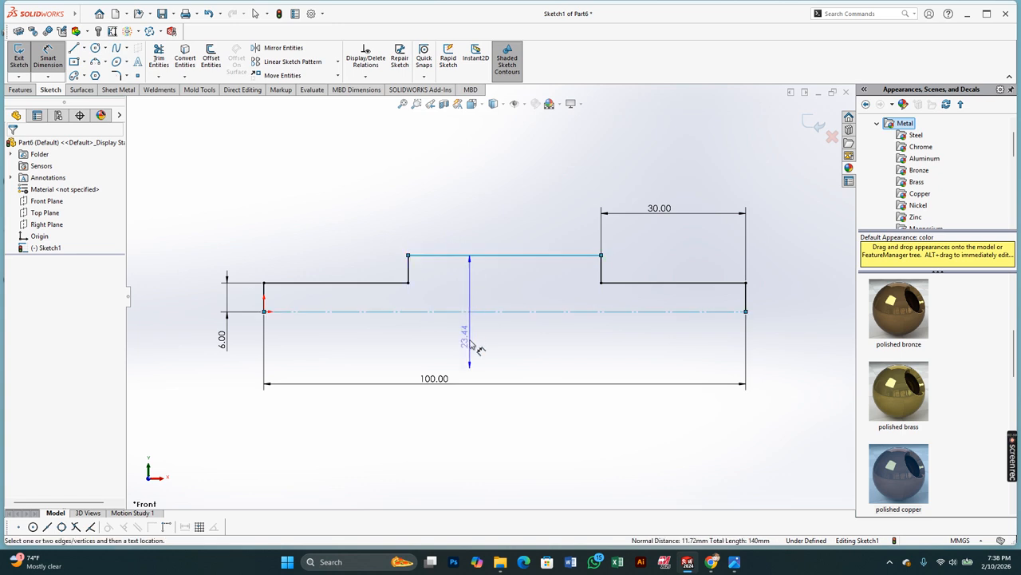
click(568, 342)
text(10)
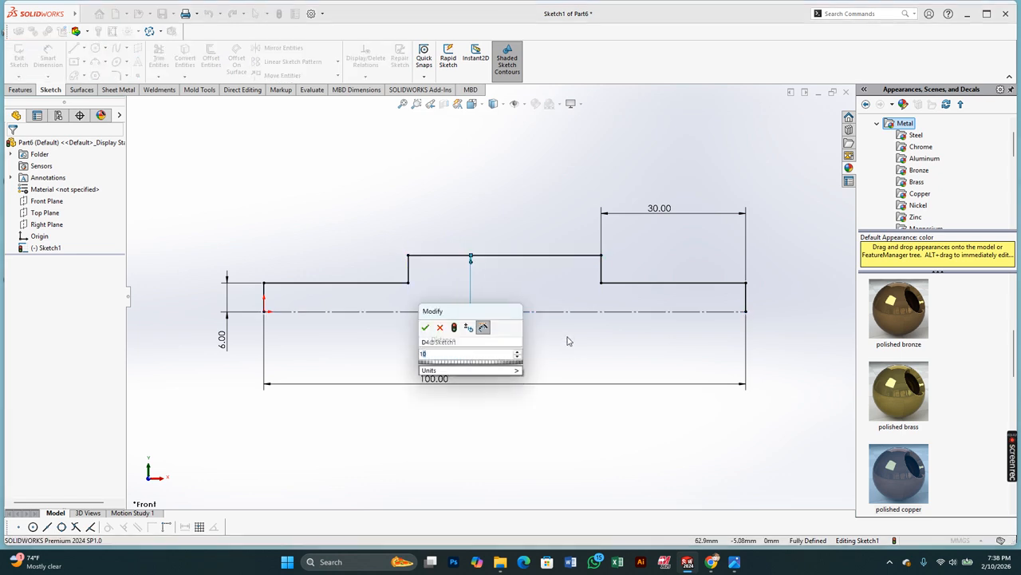
key(Return)
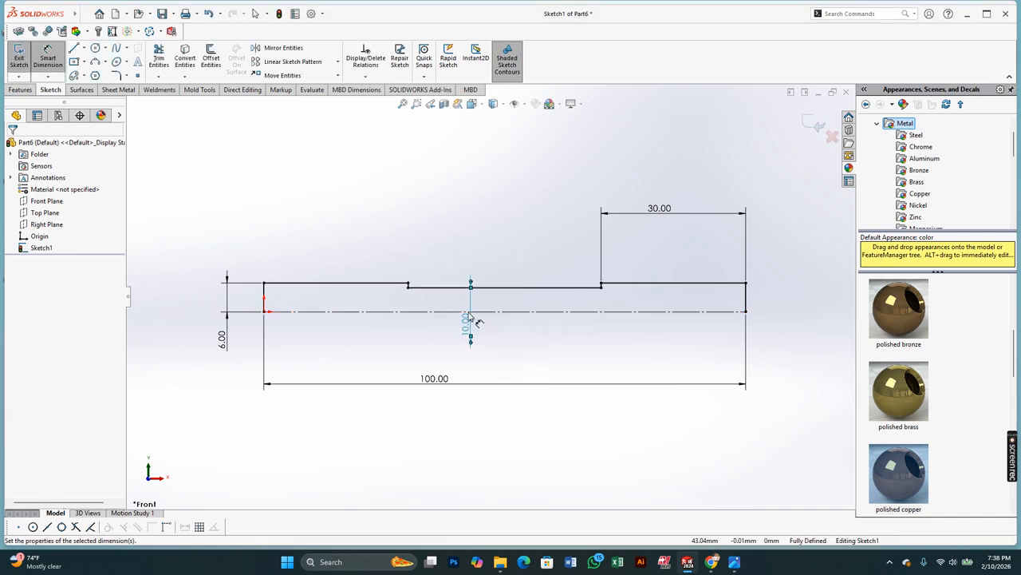
key(Escape)
key(ctrl+z)
Step: Delete the height dimension of the profile's left end line and dimension that line again at 6 mm
click(221, 341)
key(Delete)
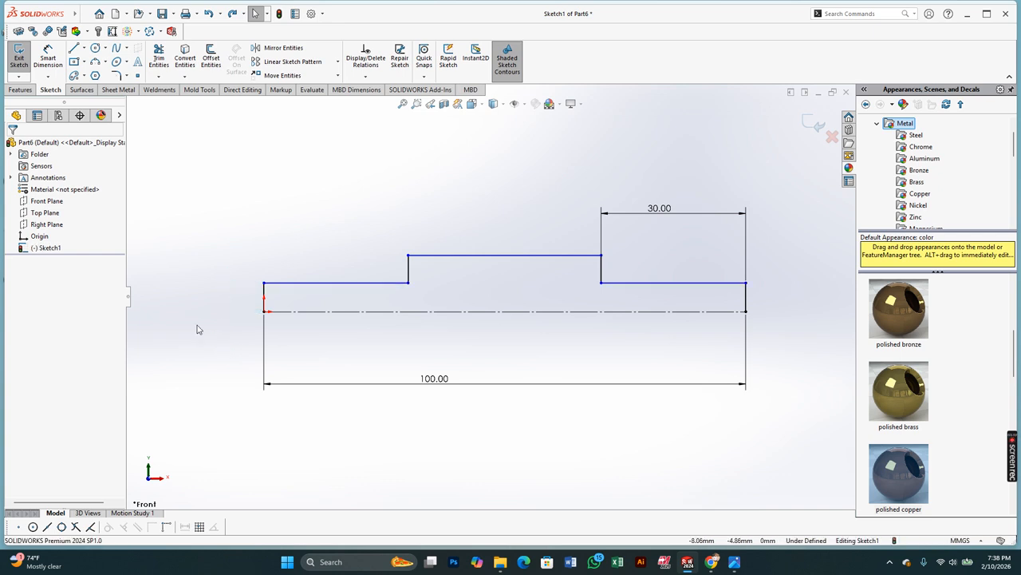
key(d)
click(263, 299)
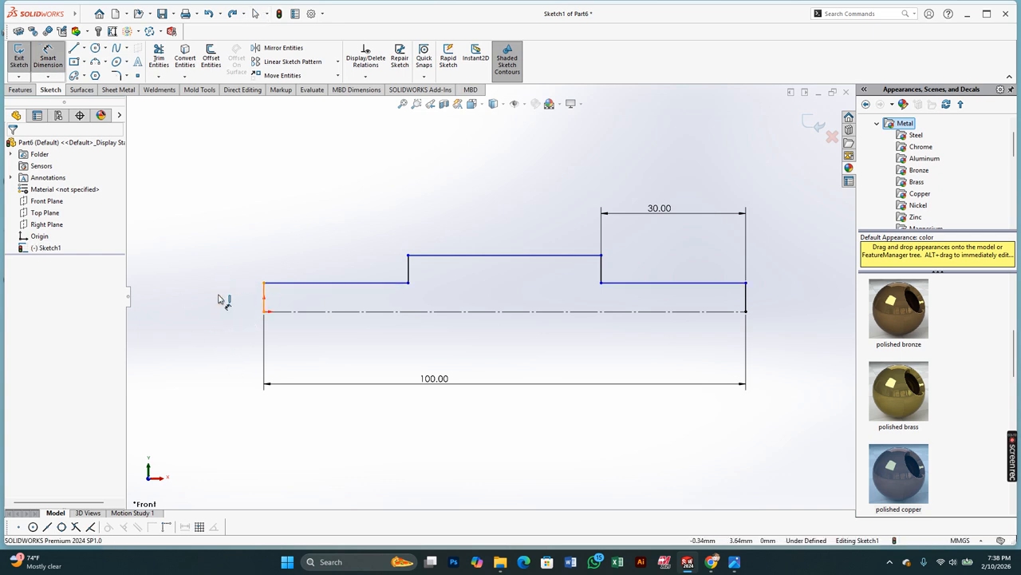
click(214, 299)
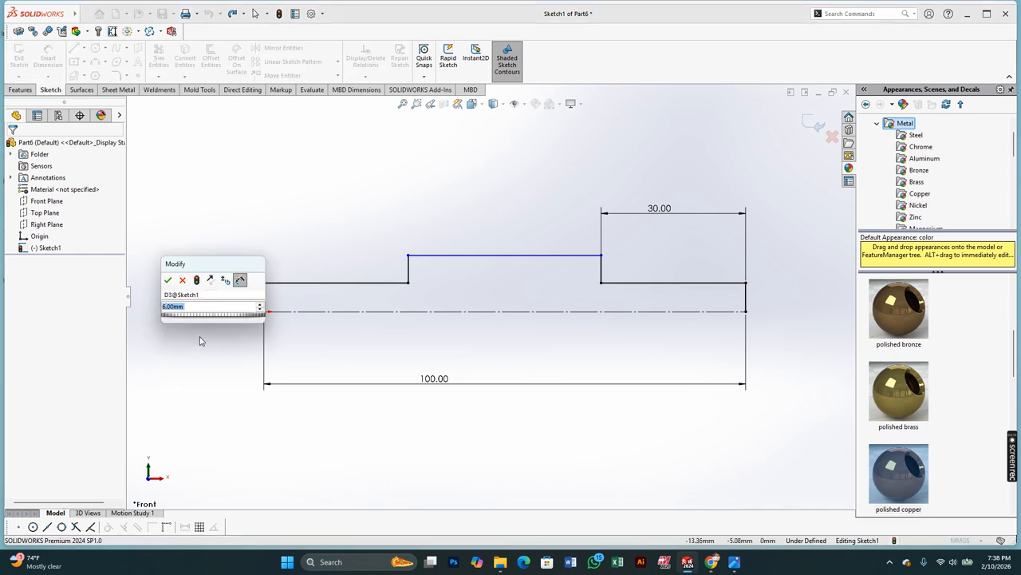
text(60)
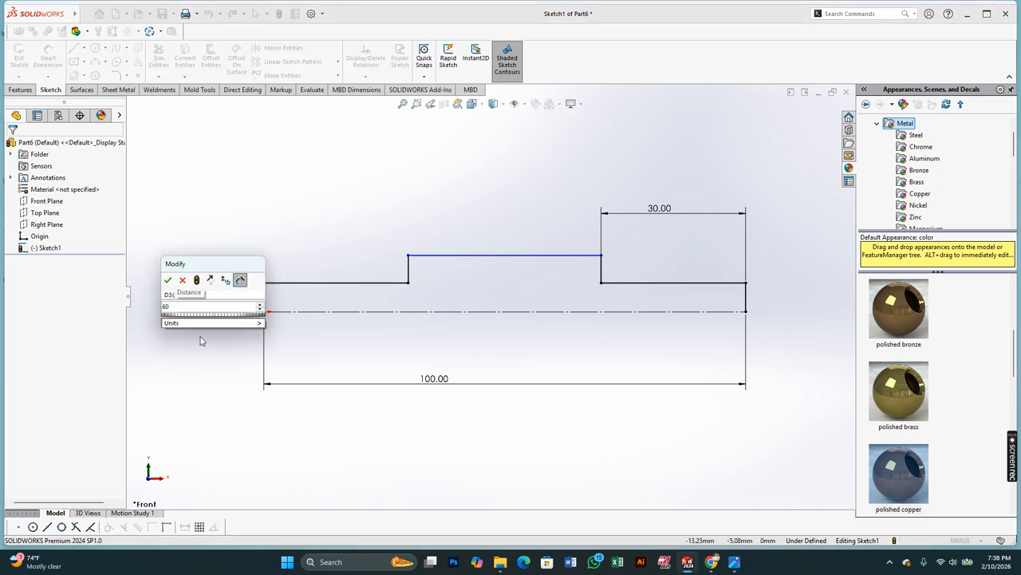
key(Escape)
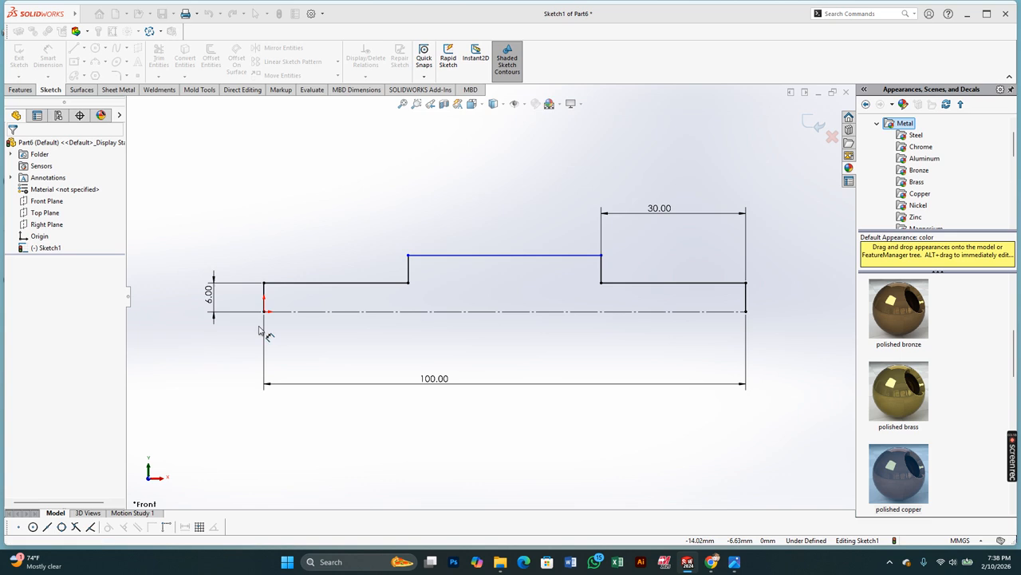
key(Escape)
click(264, 297)
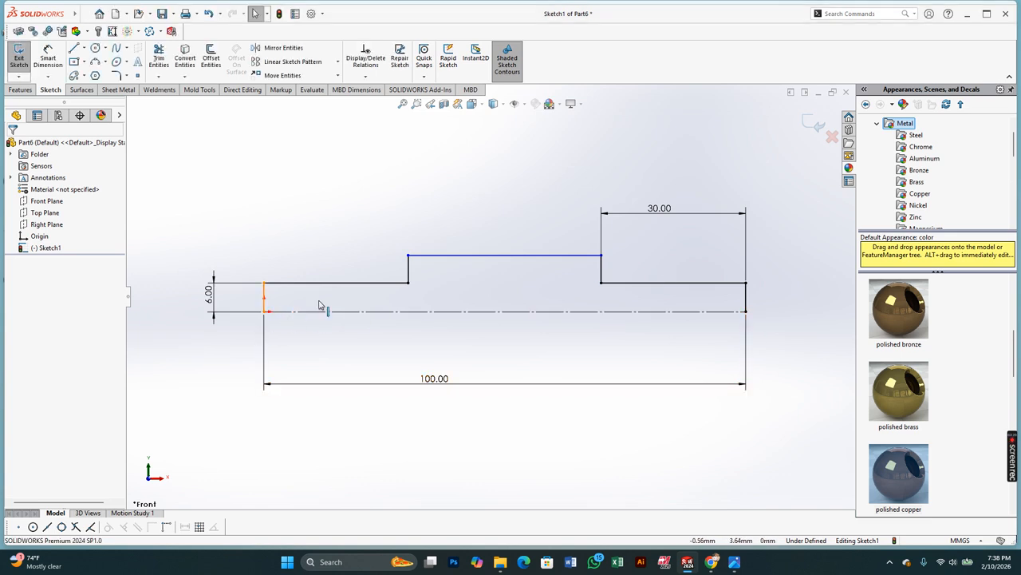
ctrl+click(747, 297)
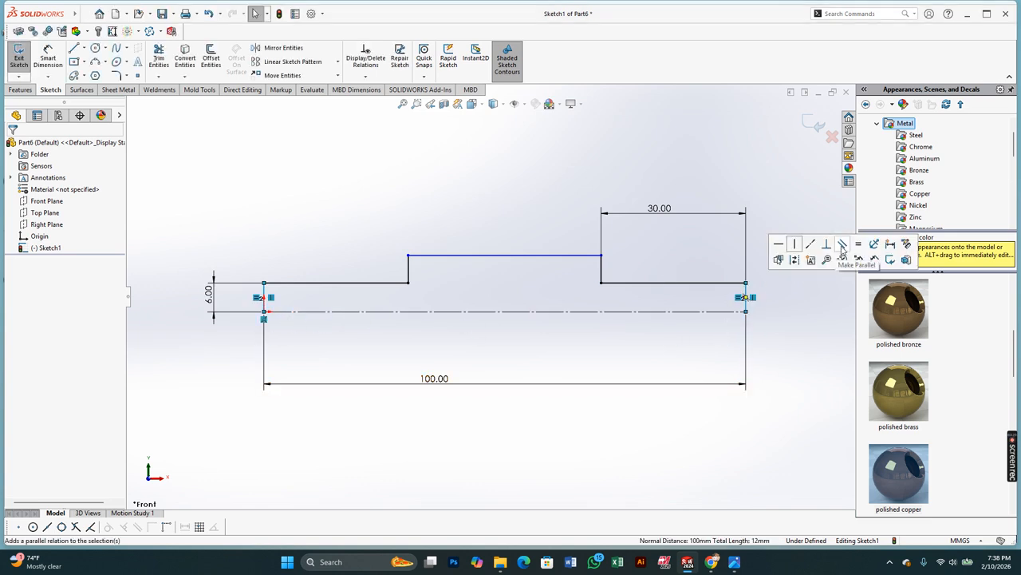
click(214, 247)
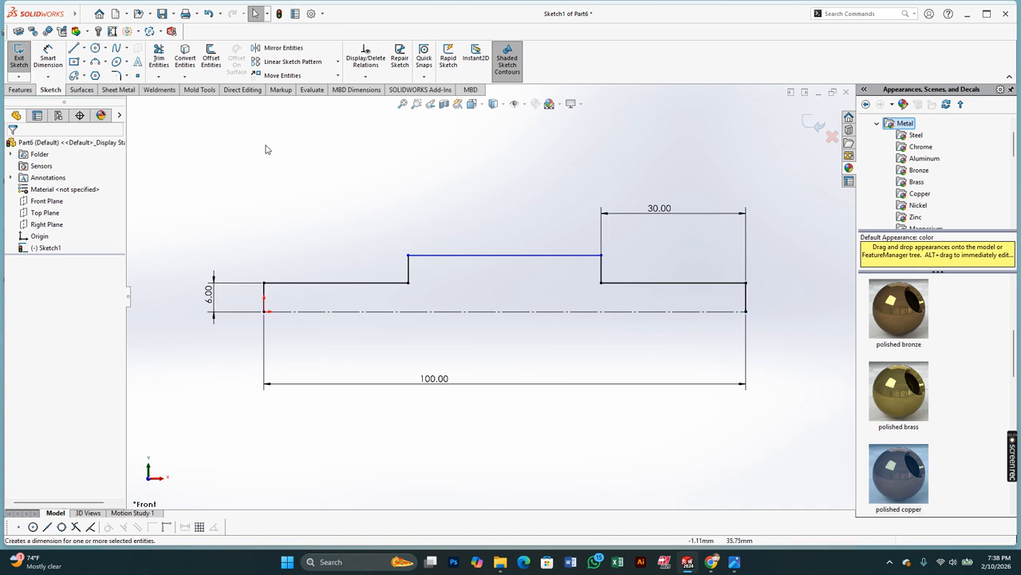
Step: Dimension the distance from the profile's raised middle line to the centreline and set it to 10 mm
key(d)
click(469, 256)
click(476, 311)
click(529, 284)
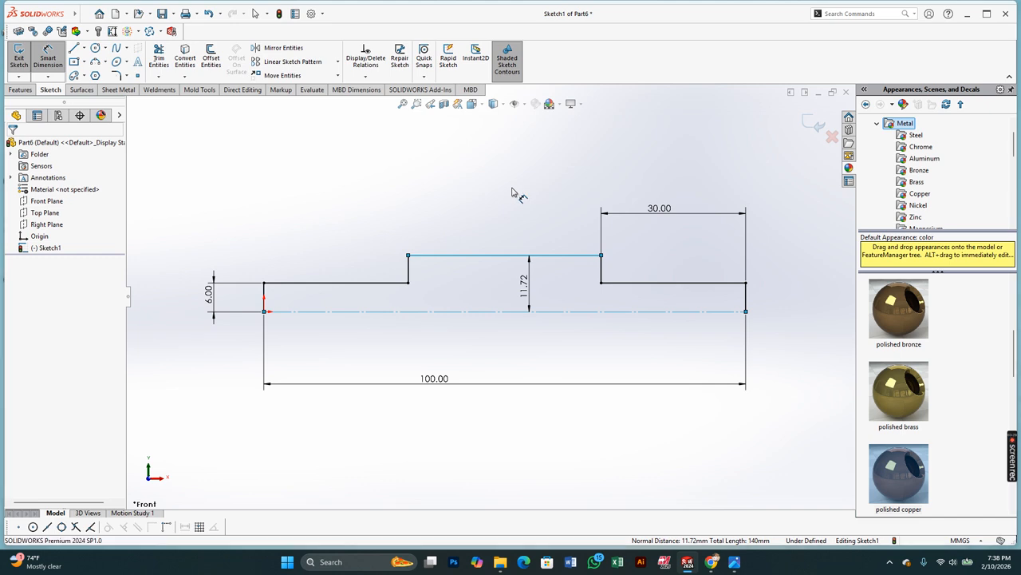
text(10)
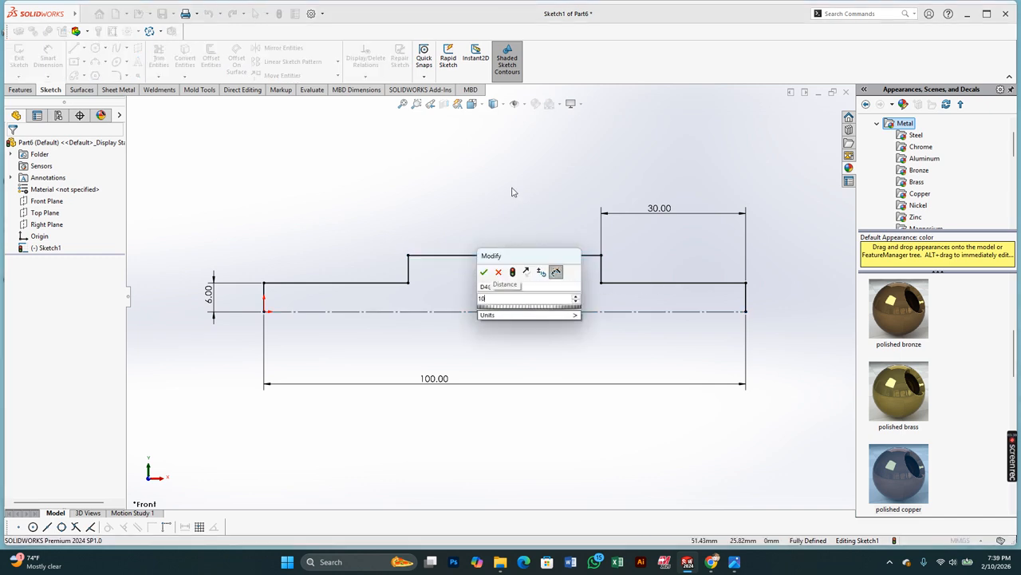
key(Return)
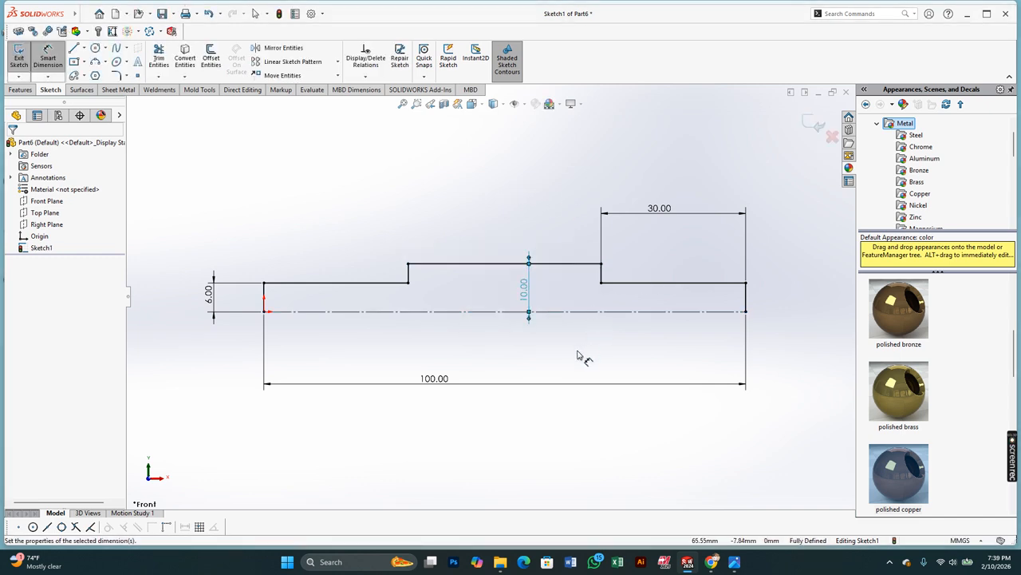
key(Escape)
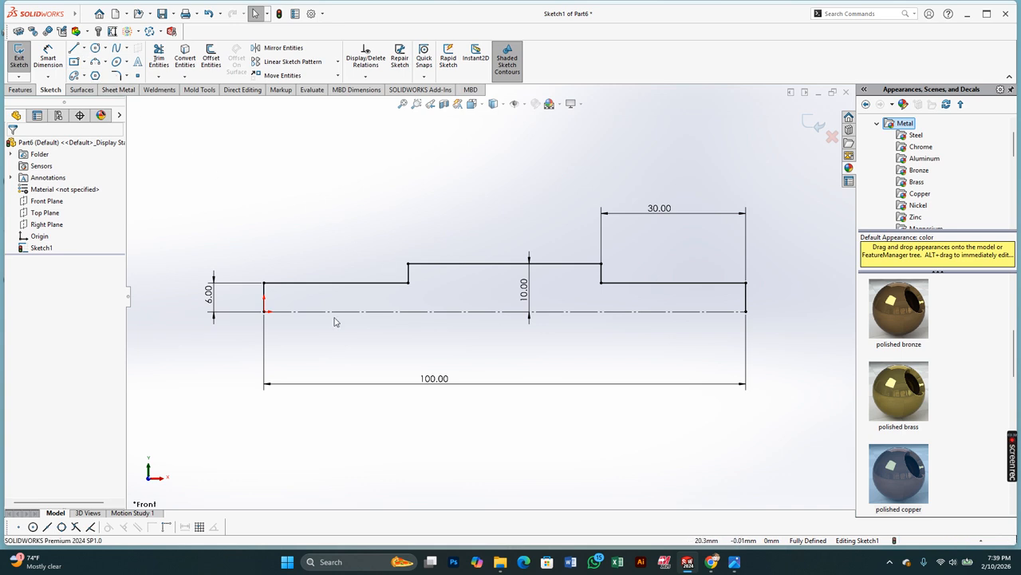
Step: Close the profile with a solid line along the centreline from the origin to the lower end of the right end line
click(73, 51)
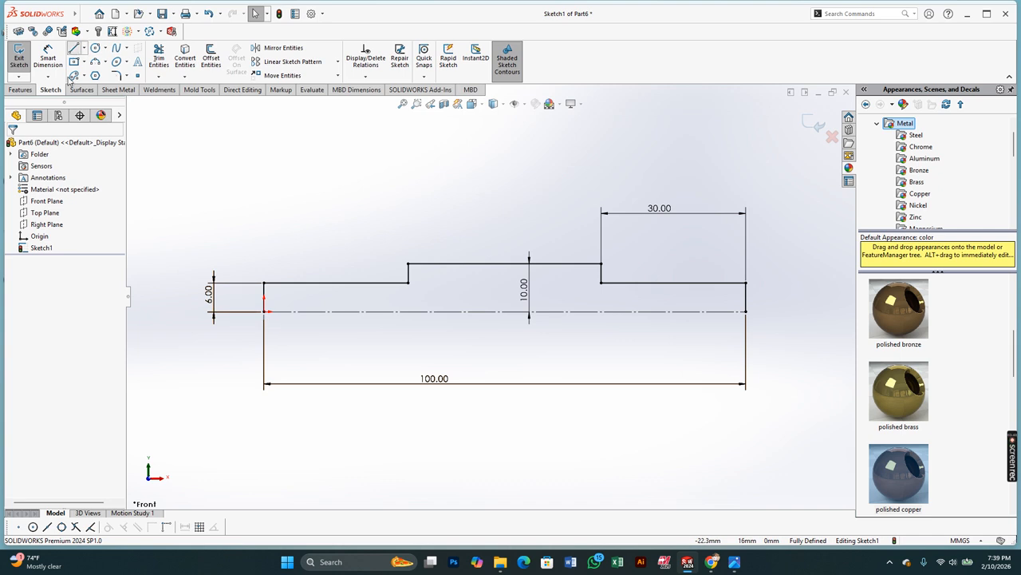
click(72, 51)
click(266, 312)
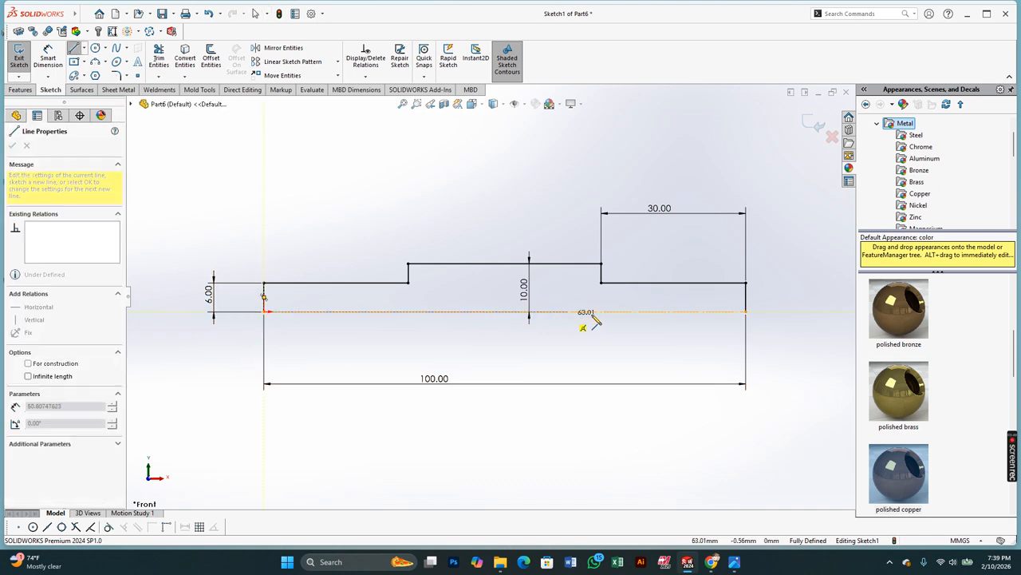
click(747, 312)
right_click(748, 315)
click(758, 321)
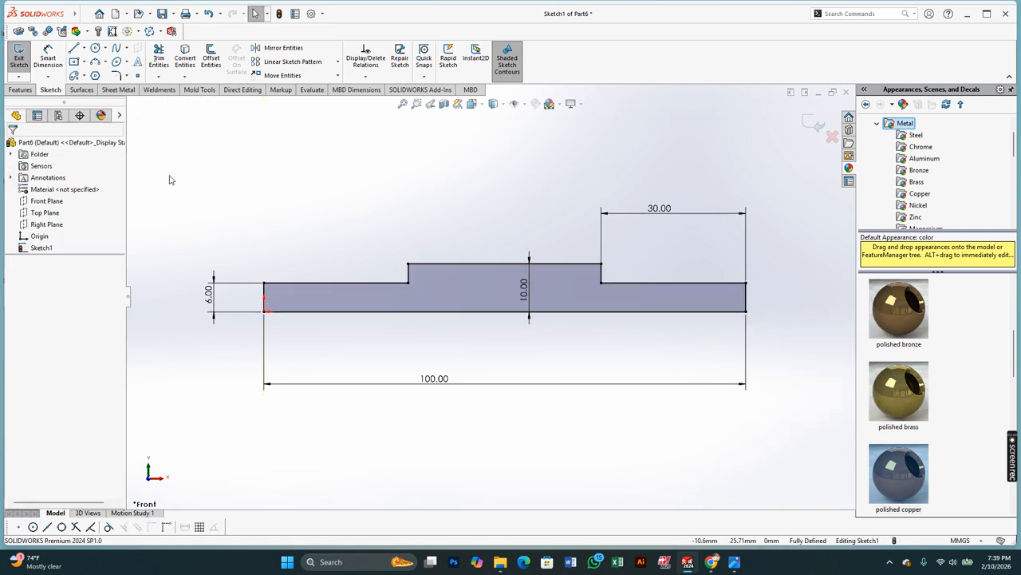
Step: Revolve the closed profile 360 degrees about the centreline into a solid stepped shaft
click(21, 90)
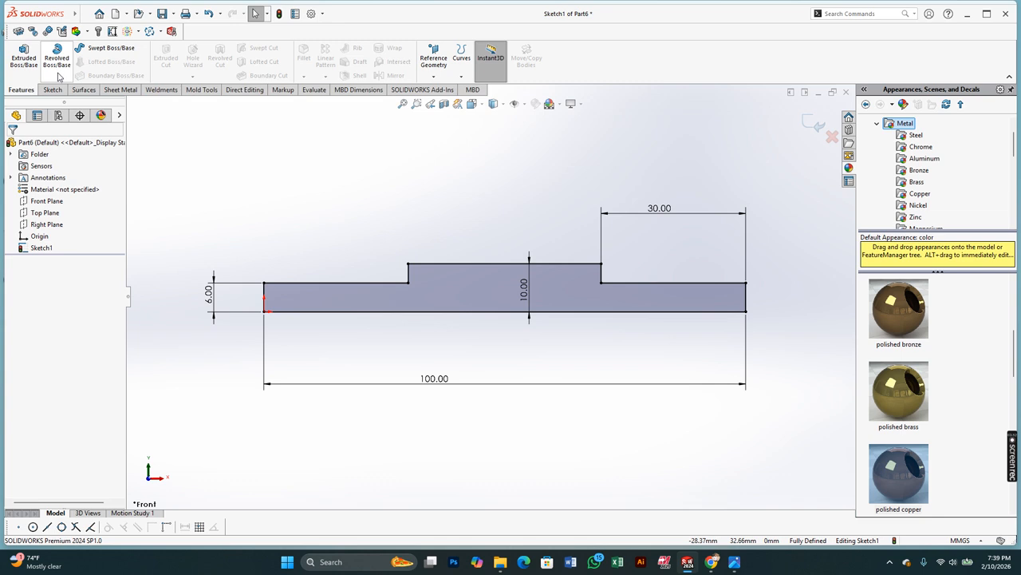
click(56, 58)
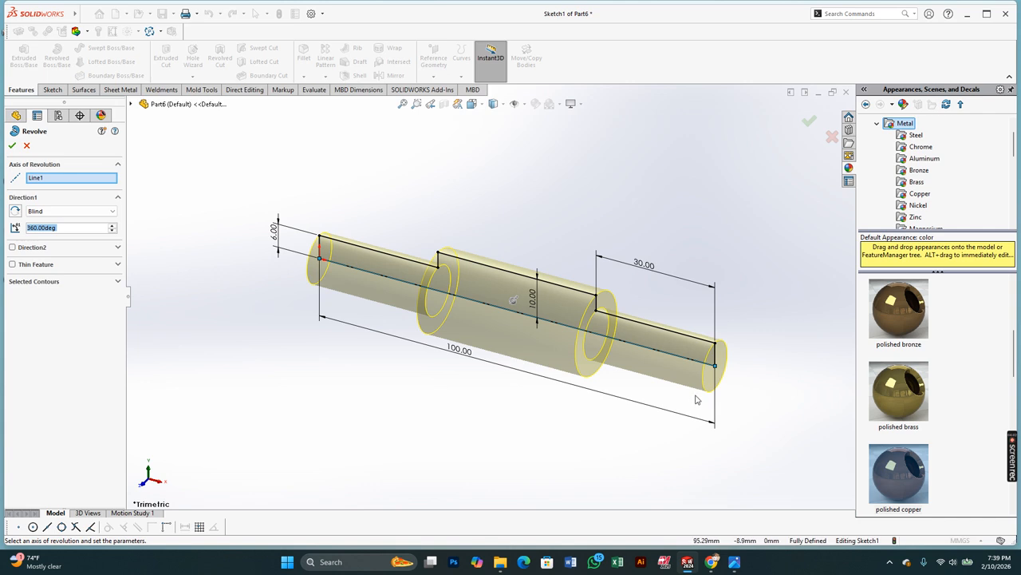
click(12, 145)
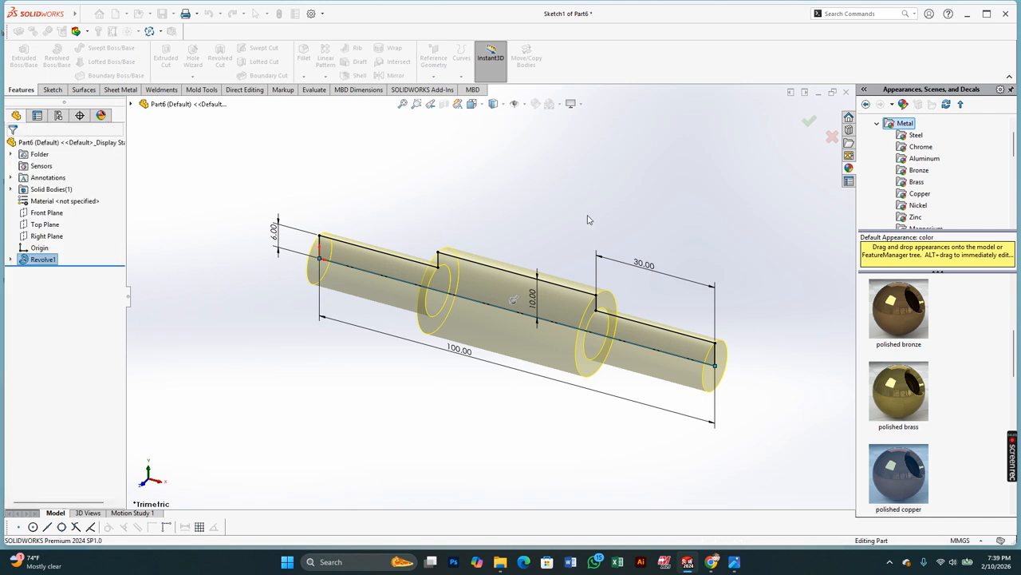
Step: Change the display scene to a plain white background
middle_drag(626, 303, 548, 145)
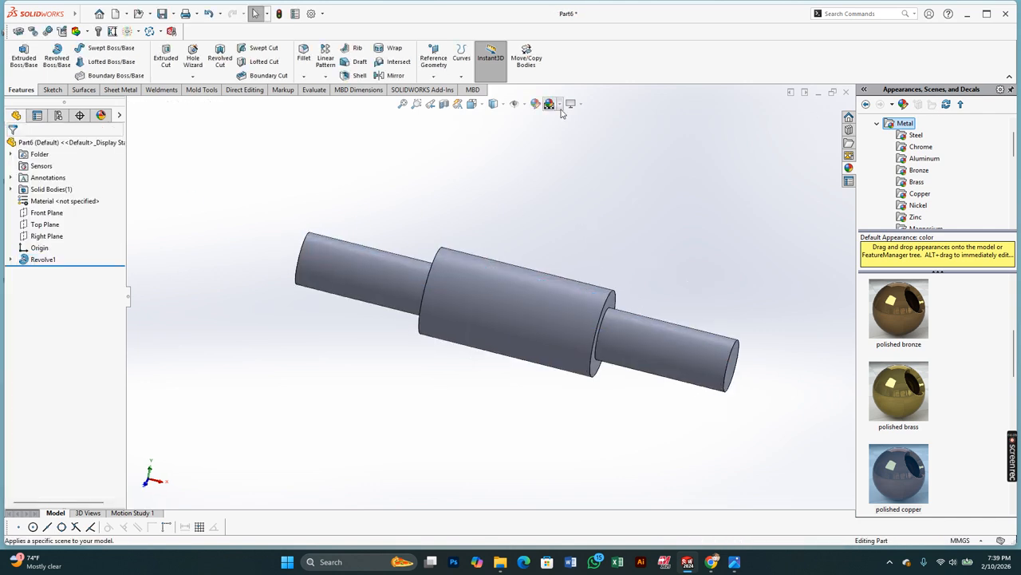
click(559, 104)
click(574, 142)
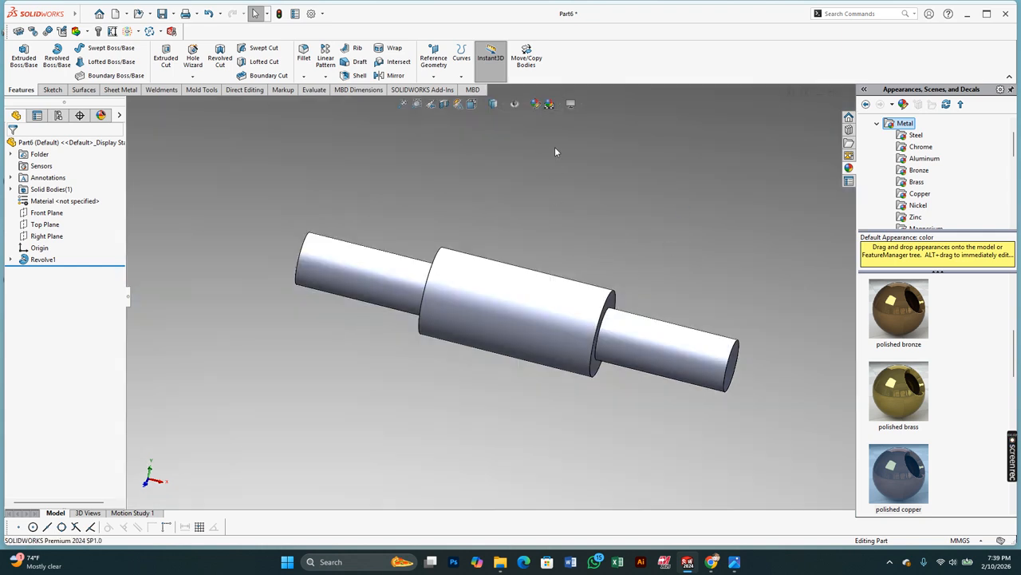
click(563, 107)
click(575, 137)
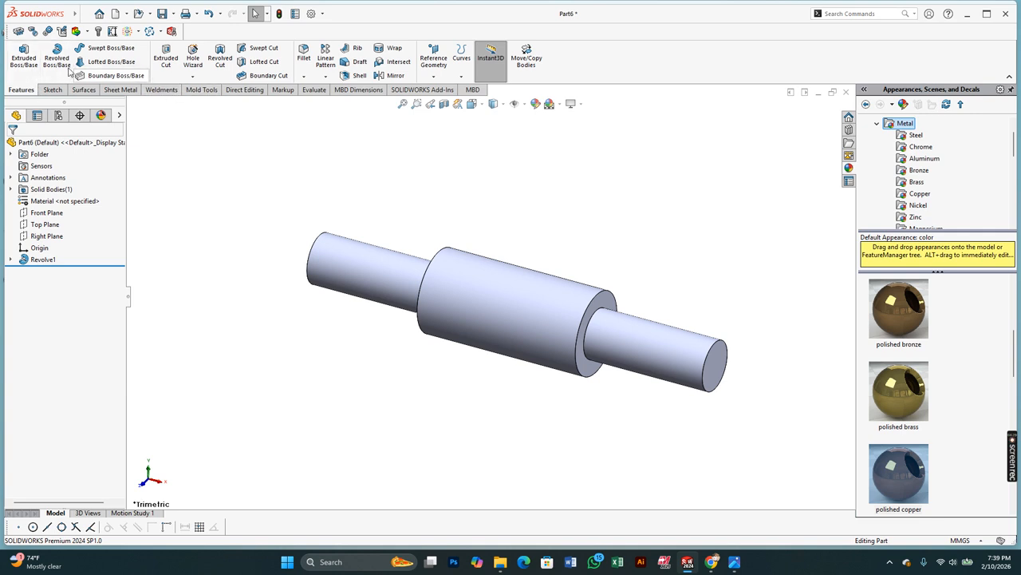
Step: Create a reference plane offset 50 mm from the shaft's right end face, flipped inward to the middle of the shaft
click(433, 79)
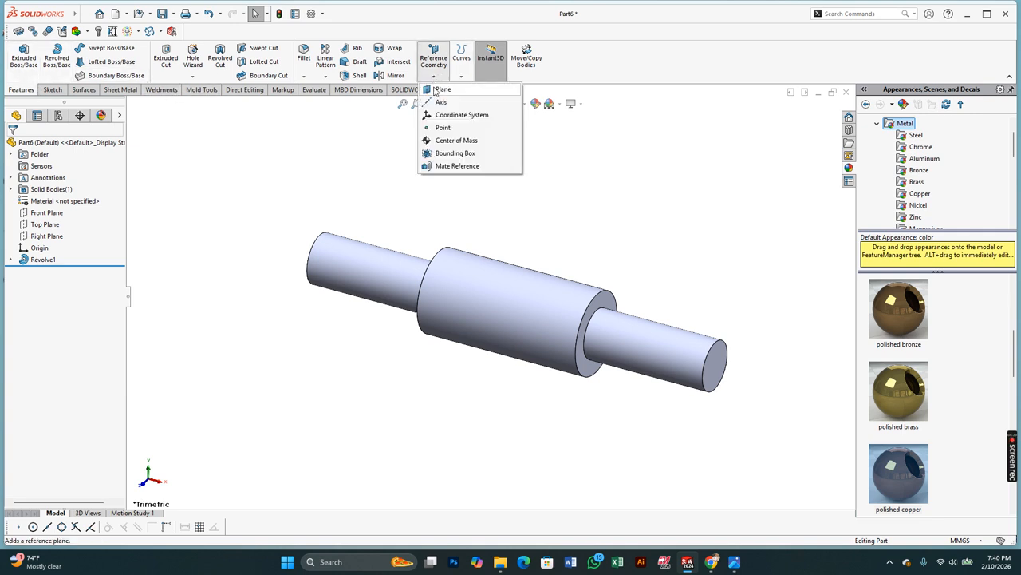
click(442, 89)
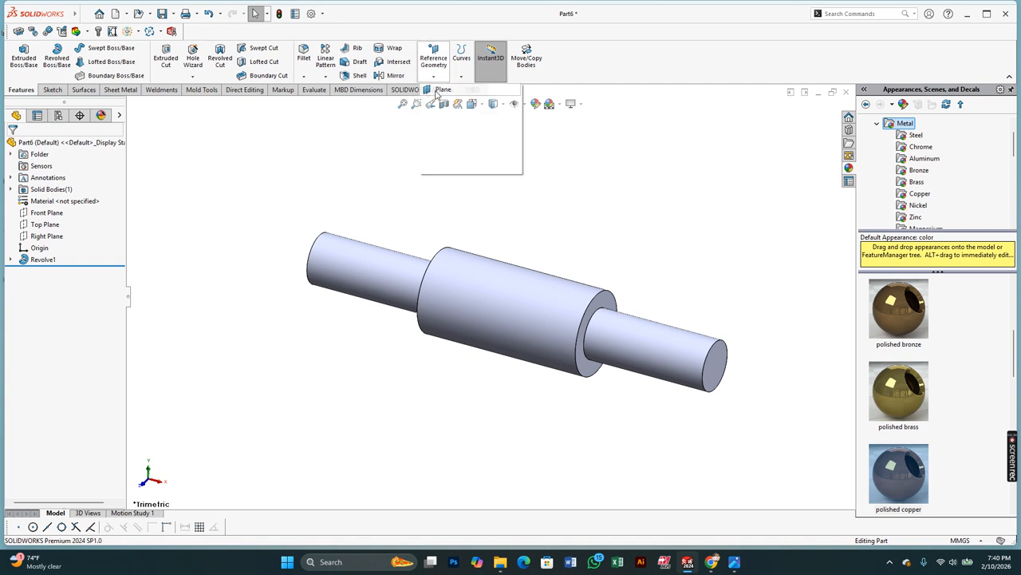
click(721, 368)
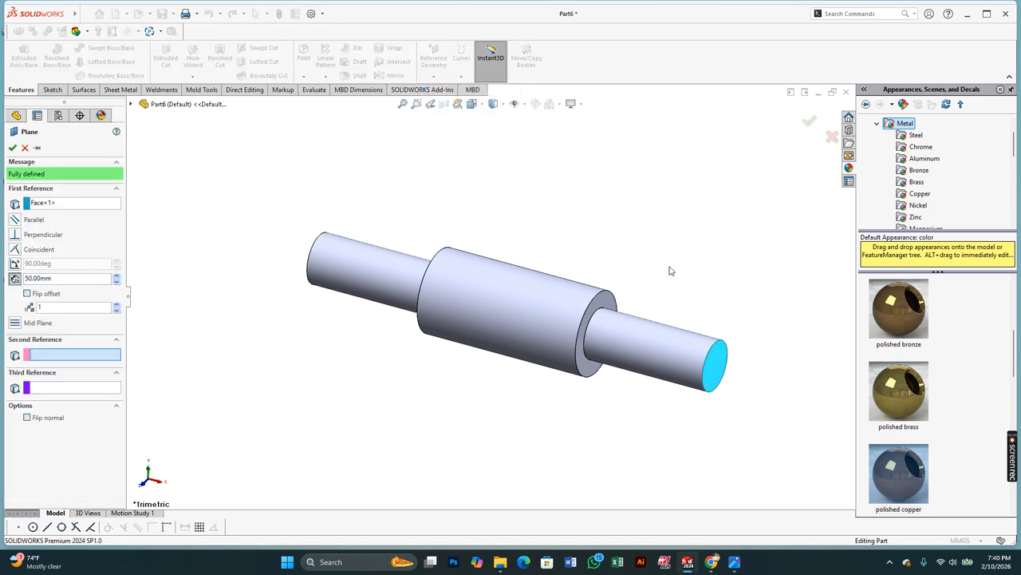
scroll(670, 271, up, 4)
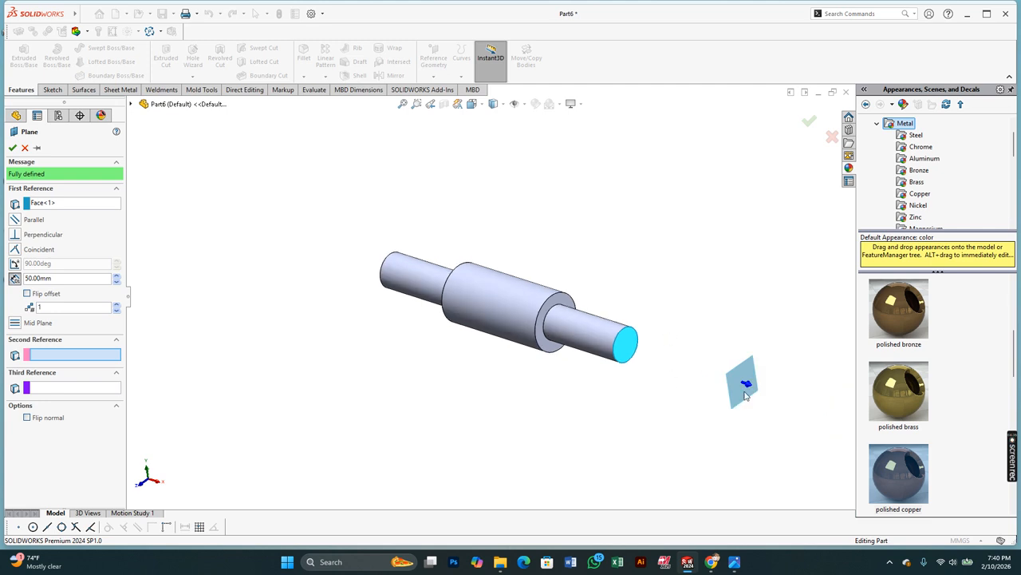
scroll(726, 388, down, 1)
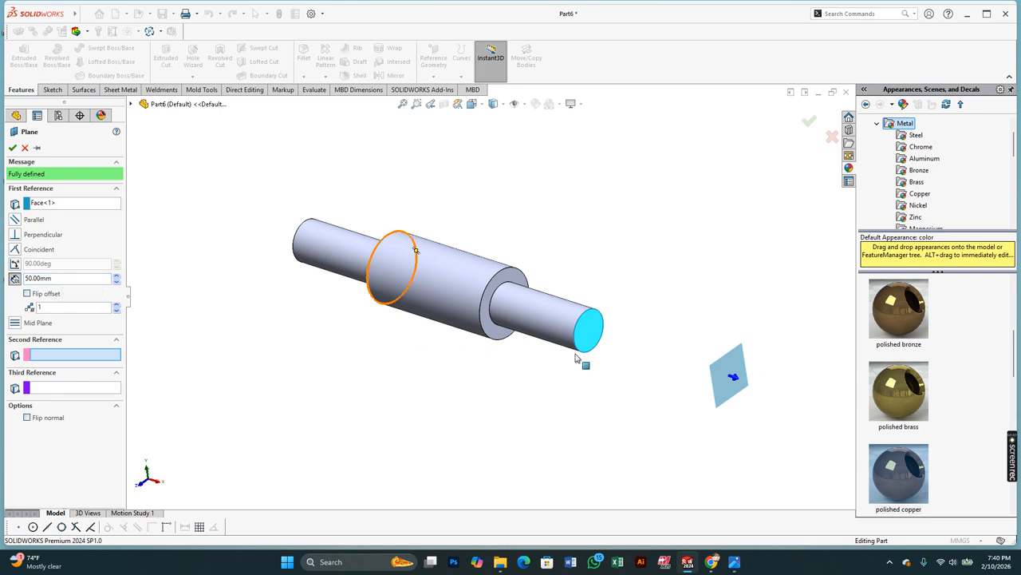
click(27, 293)
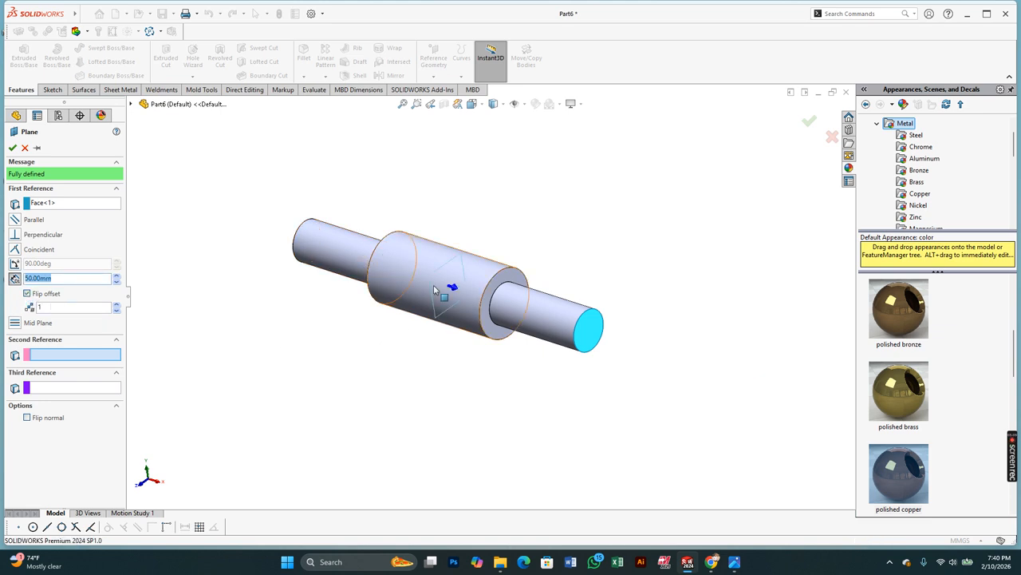
click(13, 147)
Step: Open a new sketch on the reference plane in the middle of the shaft
scroll(446, 279, down, 2)
click(449, 289)
click(431, 193)
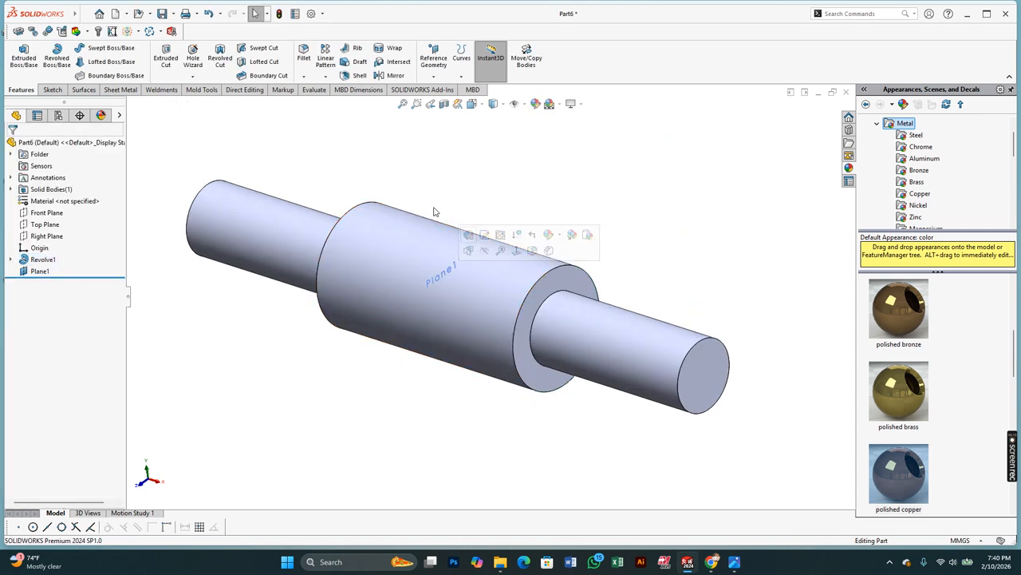
click(444, 274)
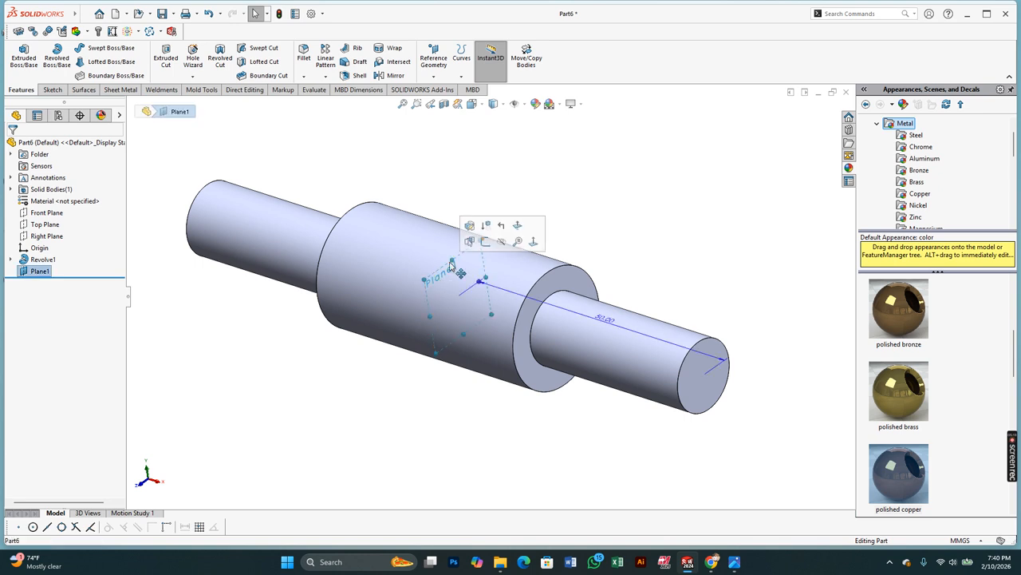
click(484, 241)
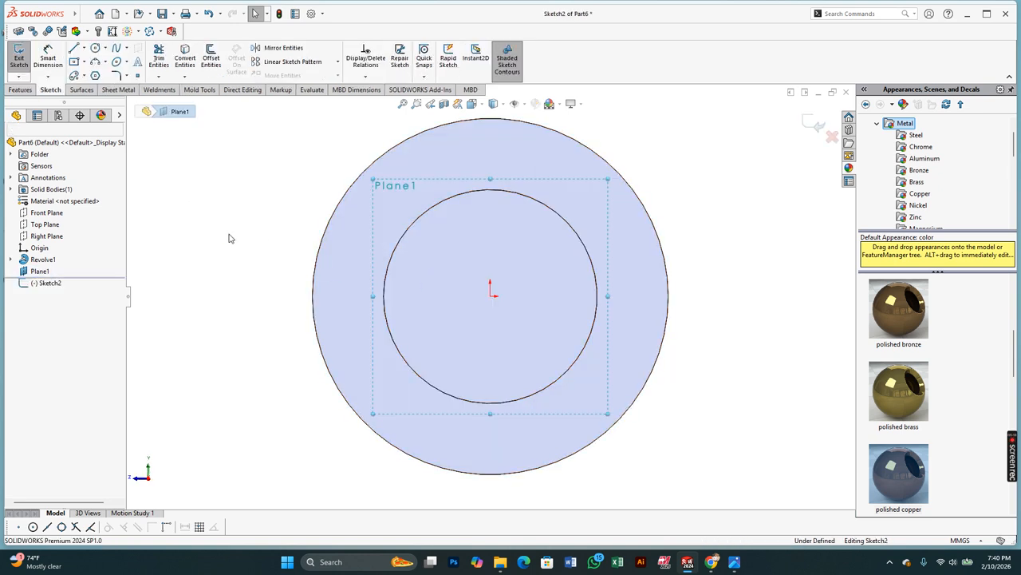
Step: Sketch a circle about 30.4 mm in diameter centred on the origin, enclosing the shaft's outline
click(95, 48)
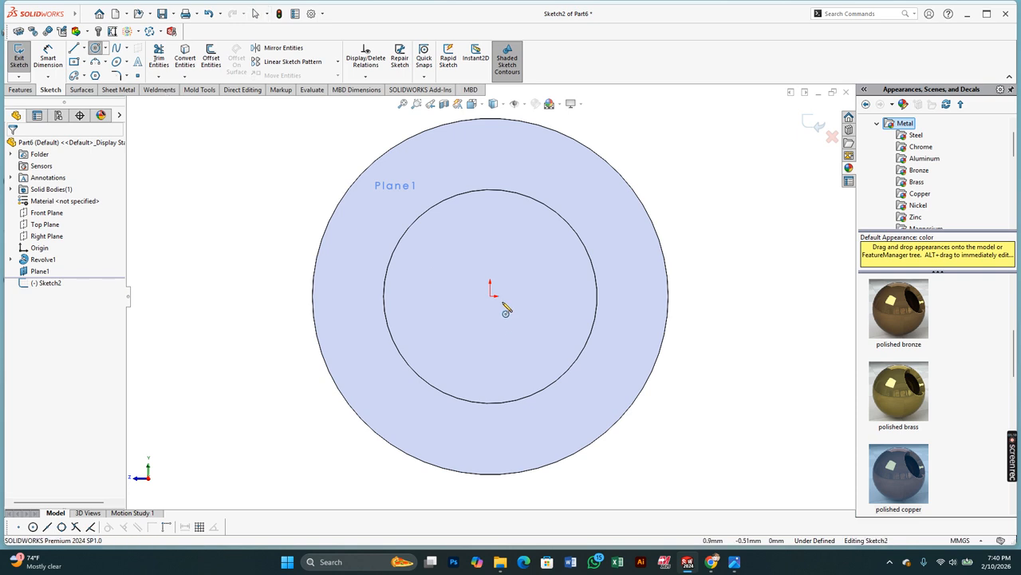
click(490, 294)
scroll(424, 435, up, 2)
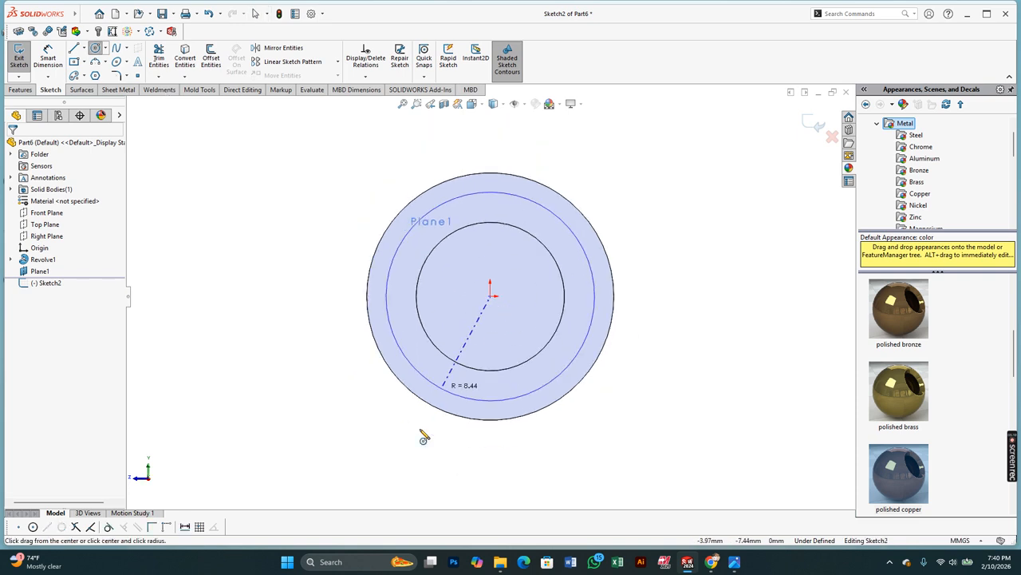
click(467, 452)
right_click(468, 453)
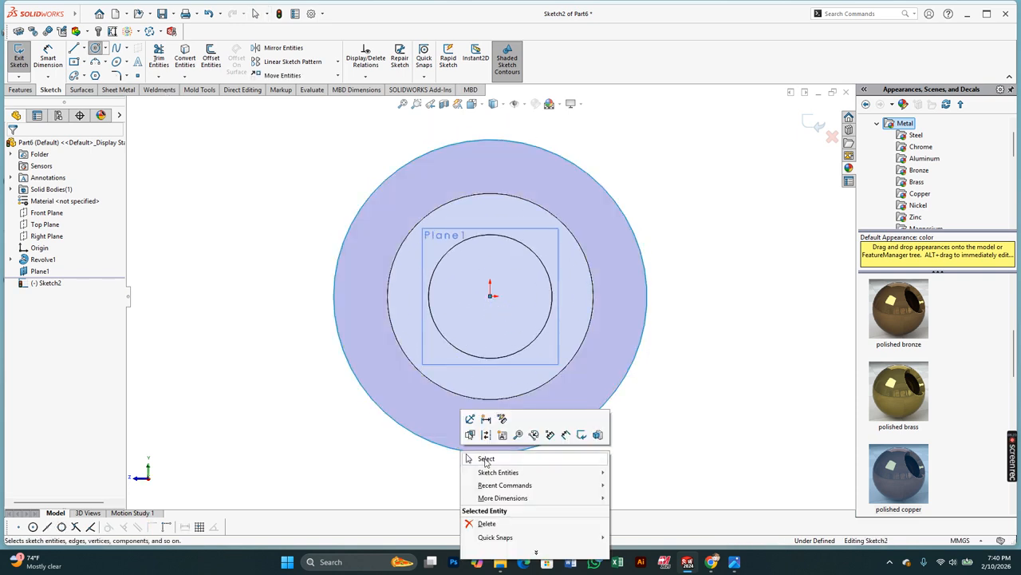
click(486, 460)
Step: Dimension the new circle's diameter to 30 mm
right_drag(668, 351, 561, 167)
click(579, 167)
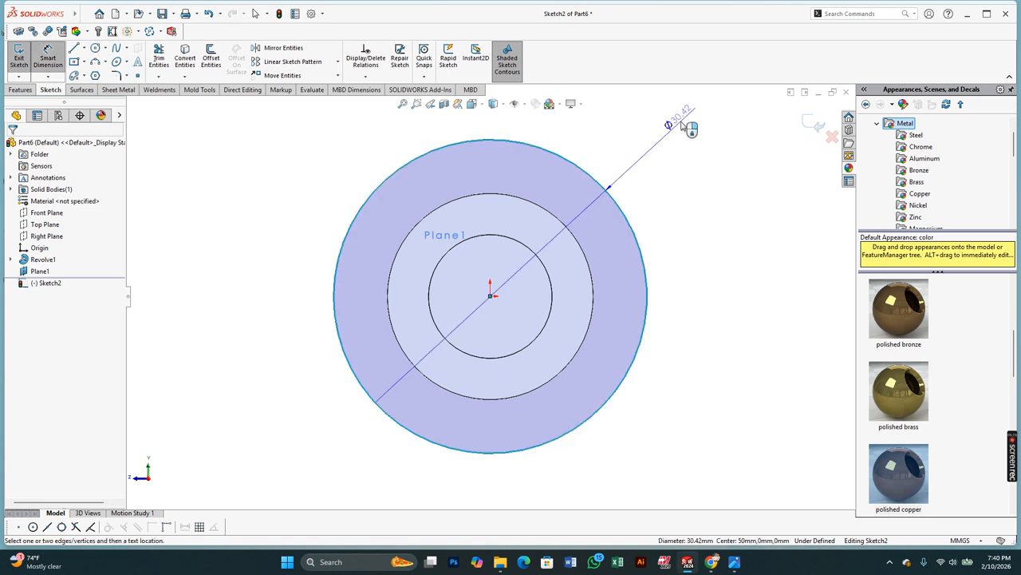
click(703, 215)
text(30)
key(Return)
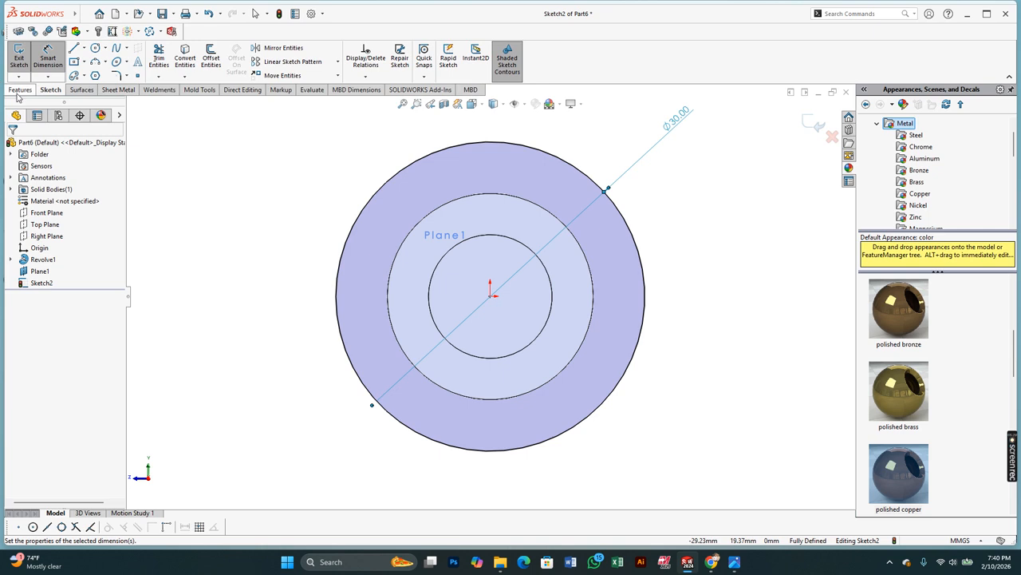
Step: Extrude the circle 7 mm with the Mid Plane end condition, merged with the shaft, to form the gear disc
click(20, 91)
click(24, 59)
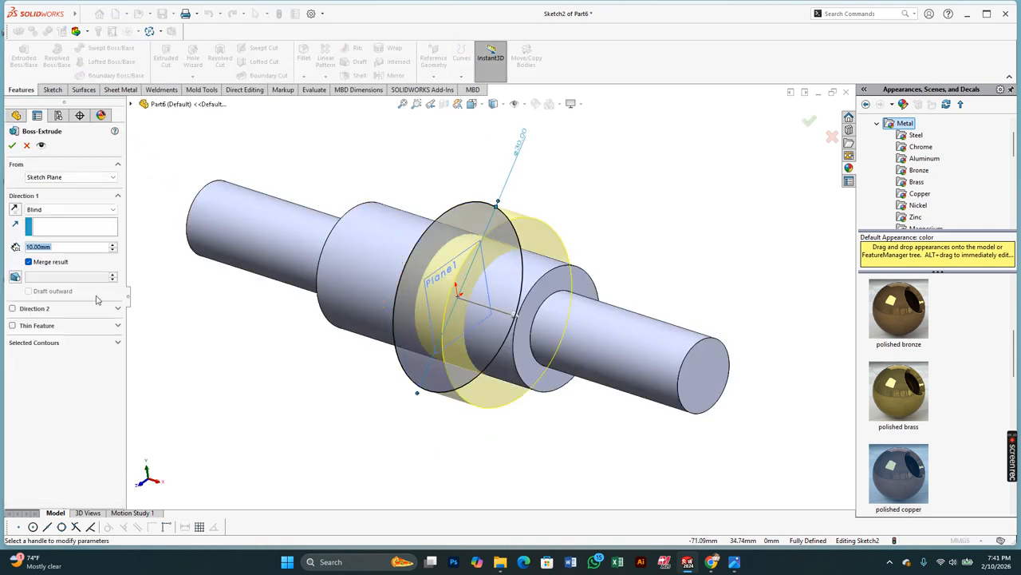
click(34, 210)
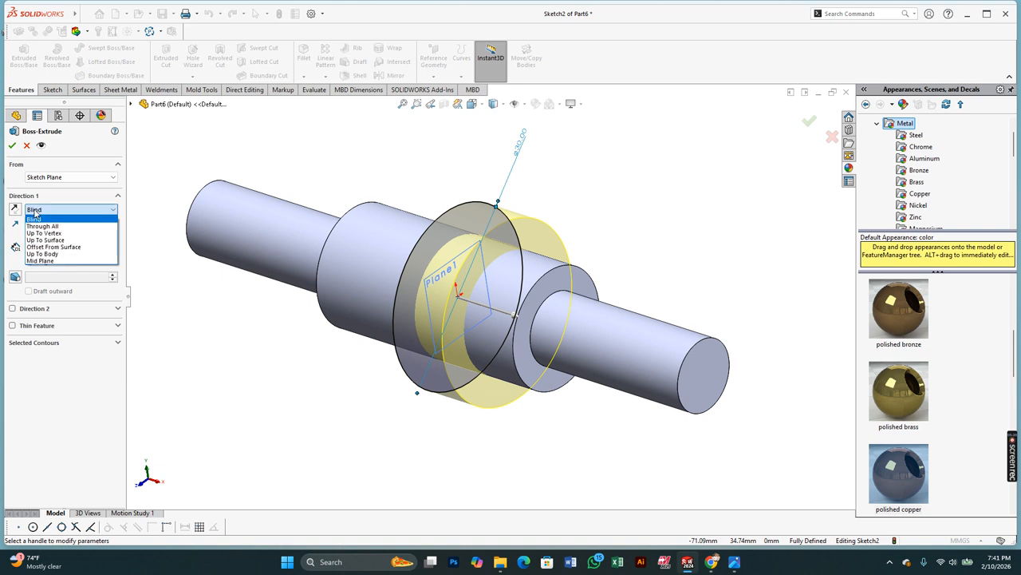
click(33, 263)
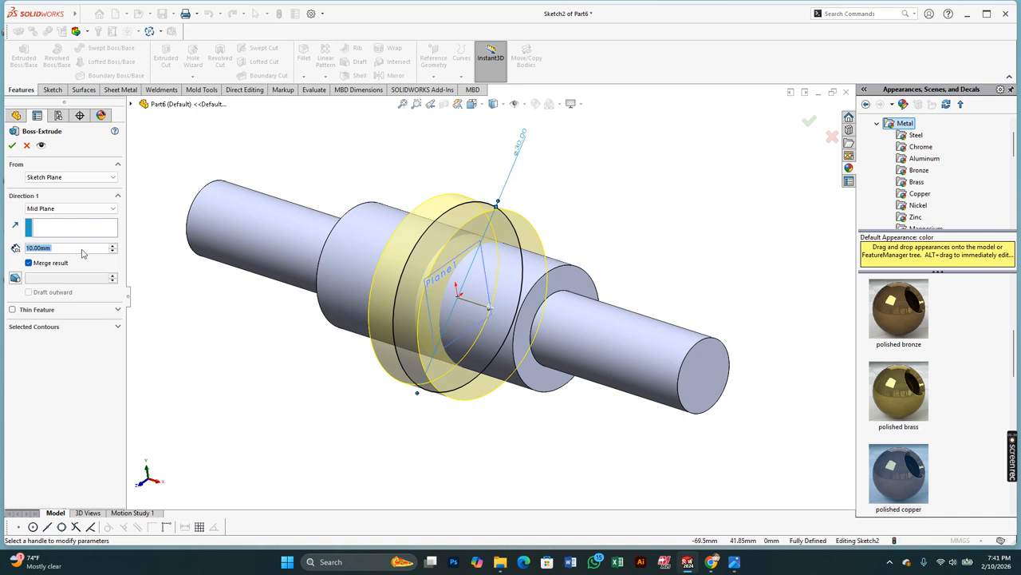
key(BackSpace)
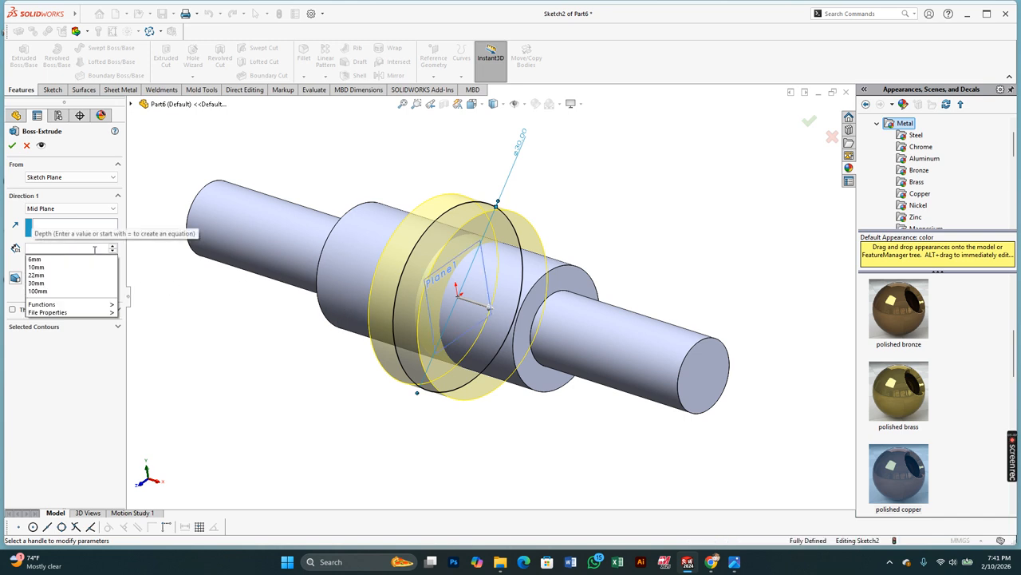
text(7)
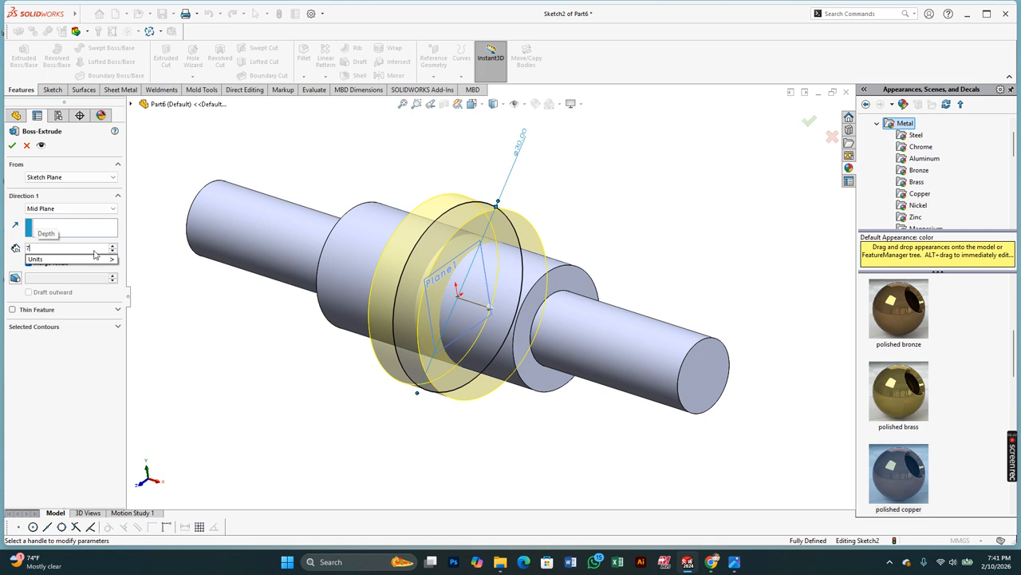
key(Return)
click(13, 146)
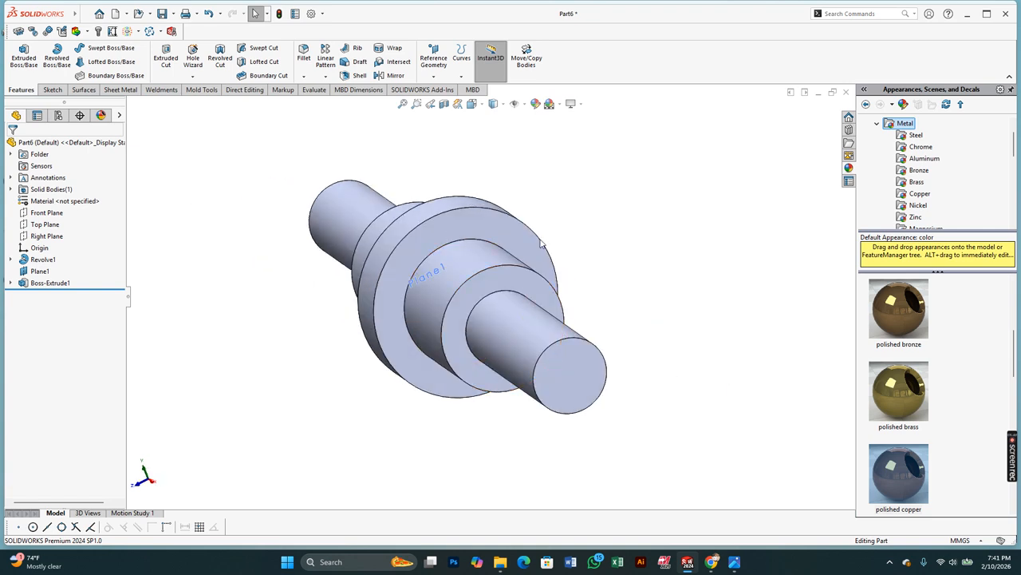
Step: Open a new sketch on the gear disc's flat ring-shaped face
scroll(426, 246, down, 5)
click(478, 243)
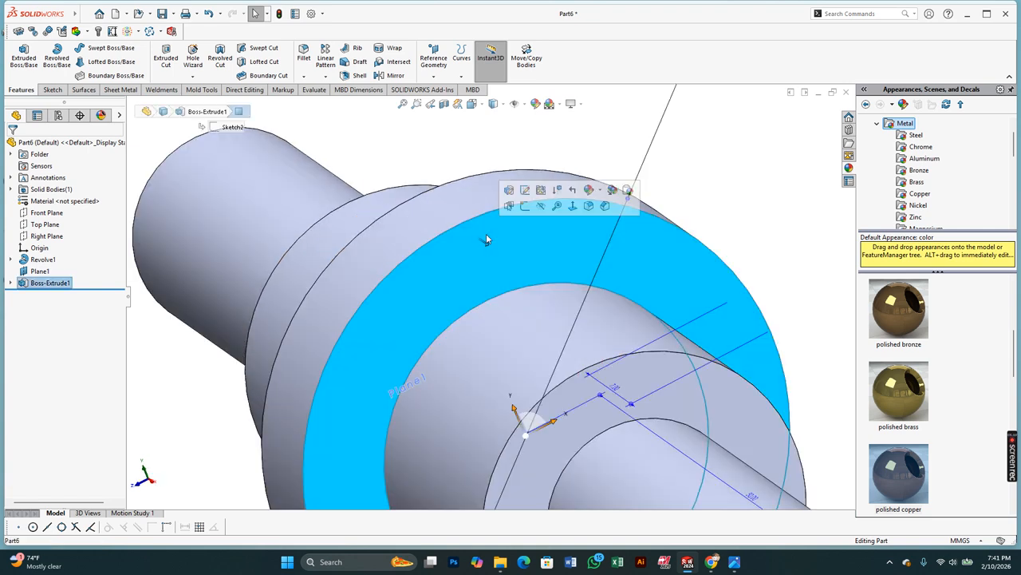
click(519, 209)
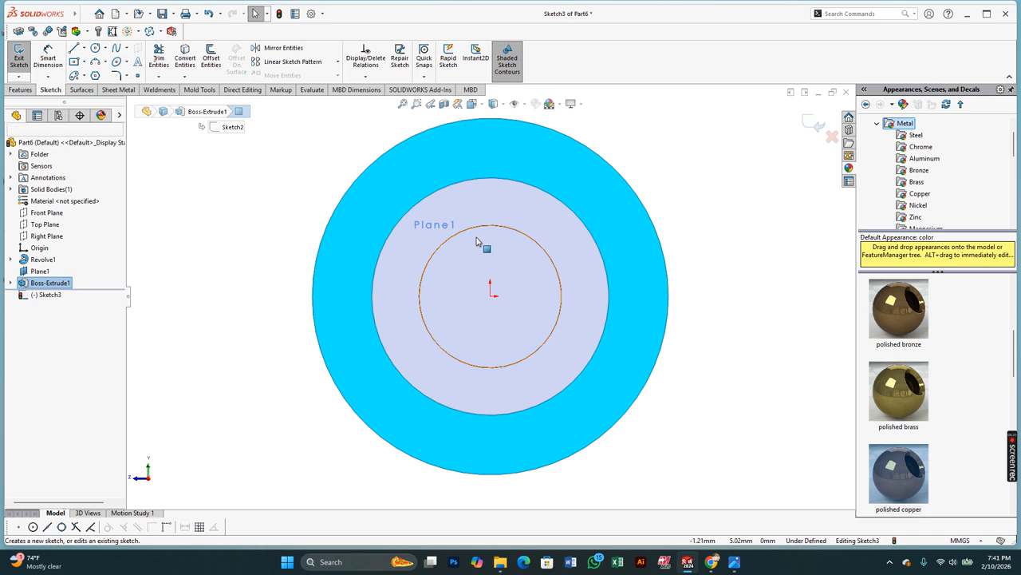
click(269, 214)
Step: Draw a vertical line from the top of the shaft's larger circular edge to the disc's rim and make it construction geometry
key(l)
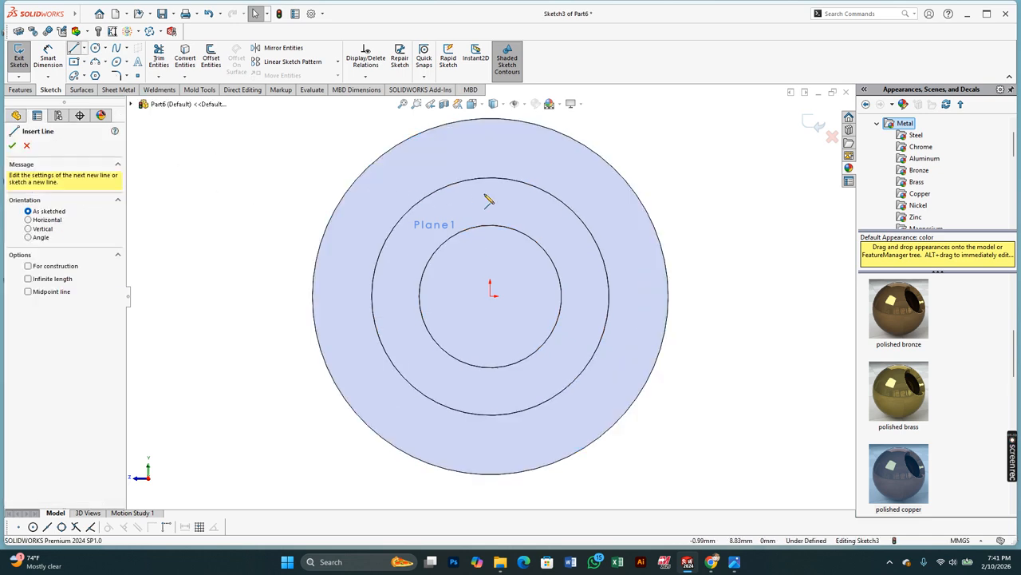
click(490, 177)
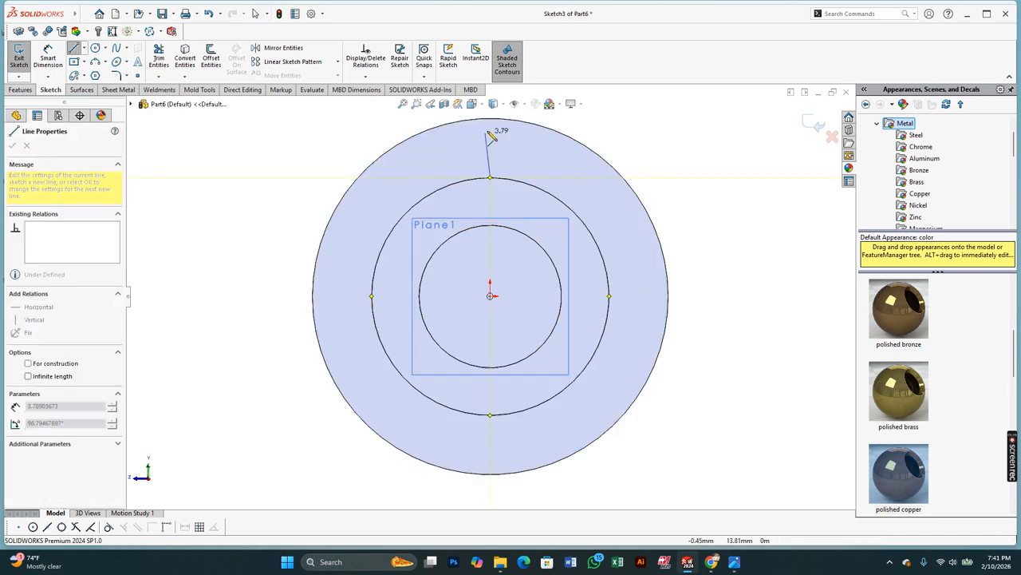
click(490, 118)
right_click(492, 119)
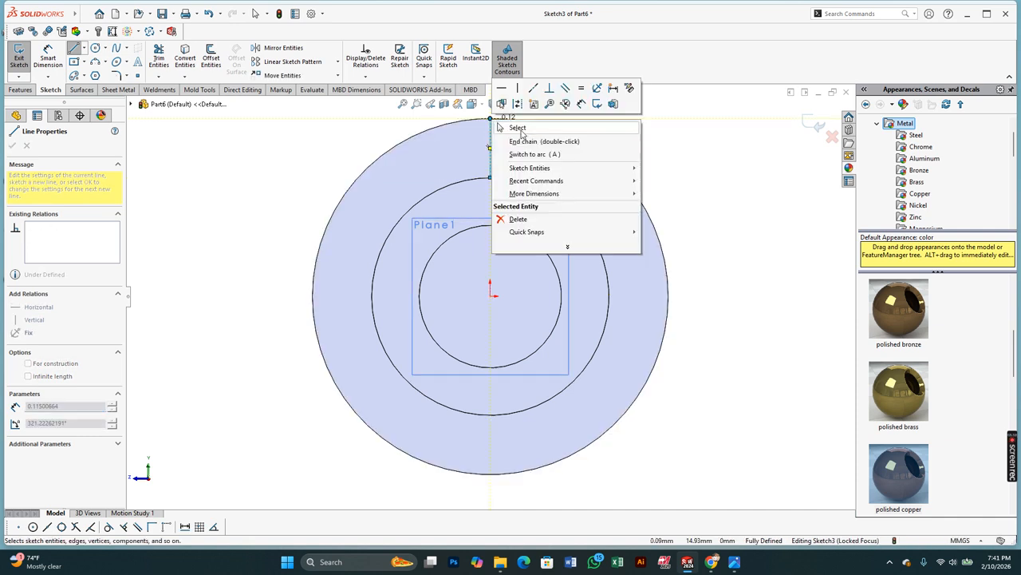
click(518, 128)
scroll(499, 146, up, 3)
scroll(499, 146, down, 2)
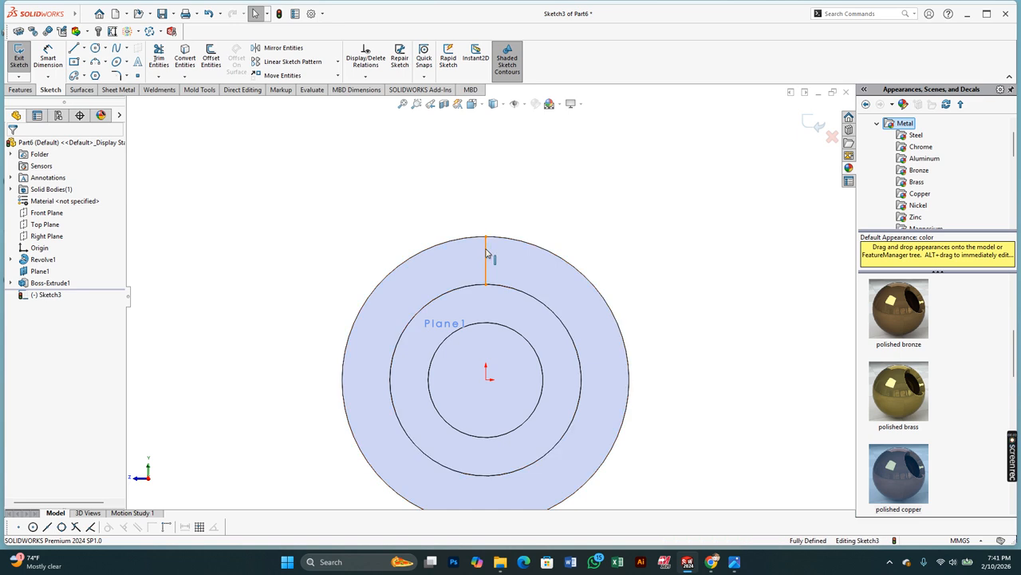
click(486, 255)
click(401, 227)
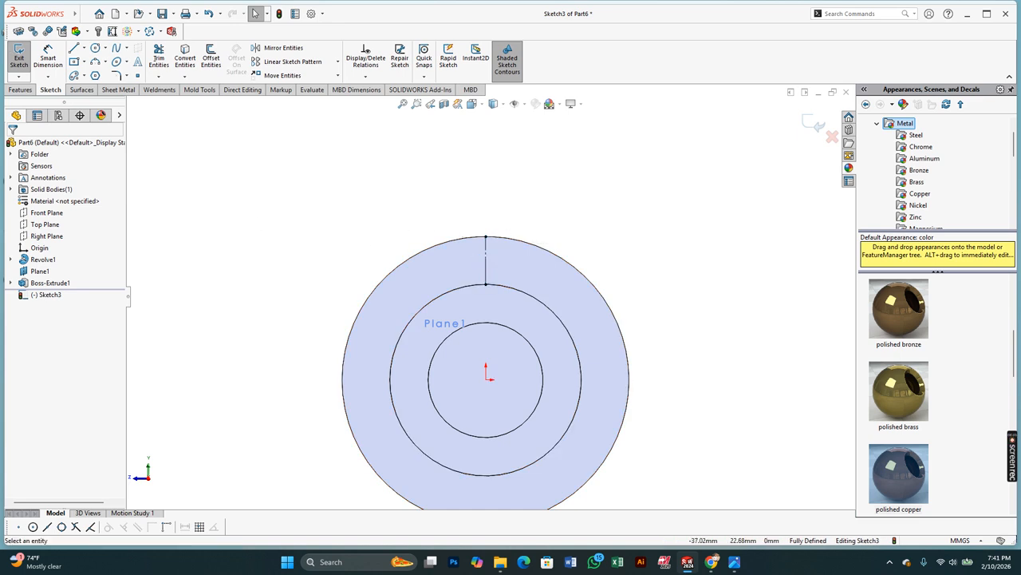
click(73, 48)
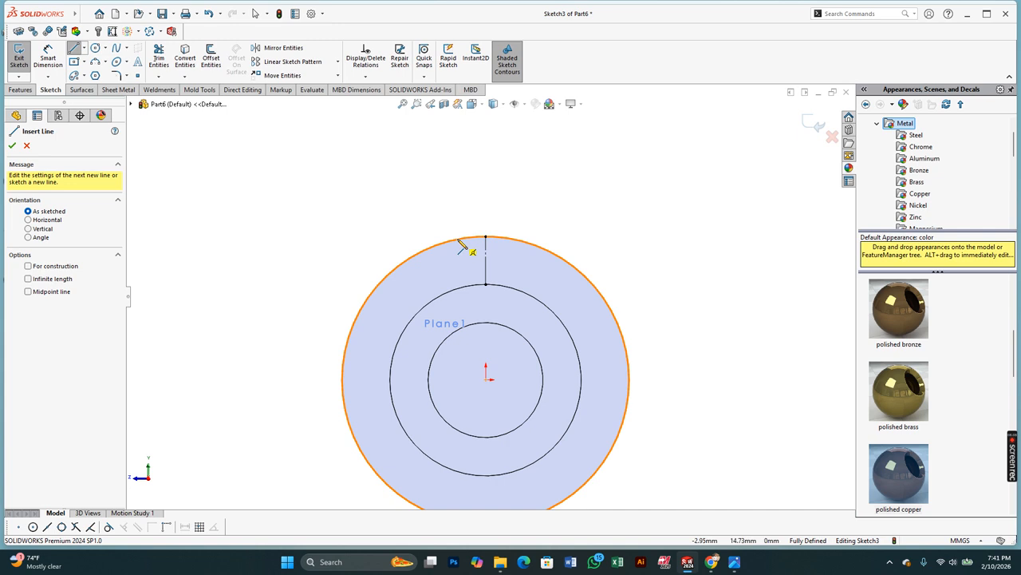
click(452, 240)
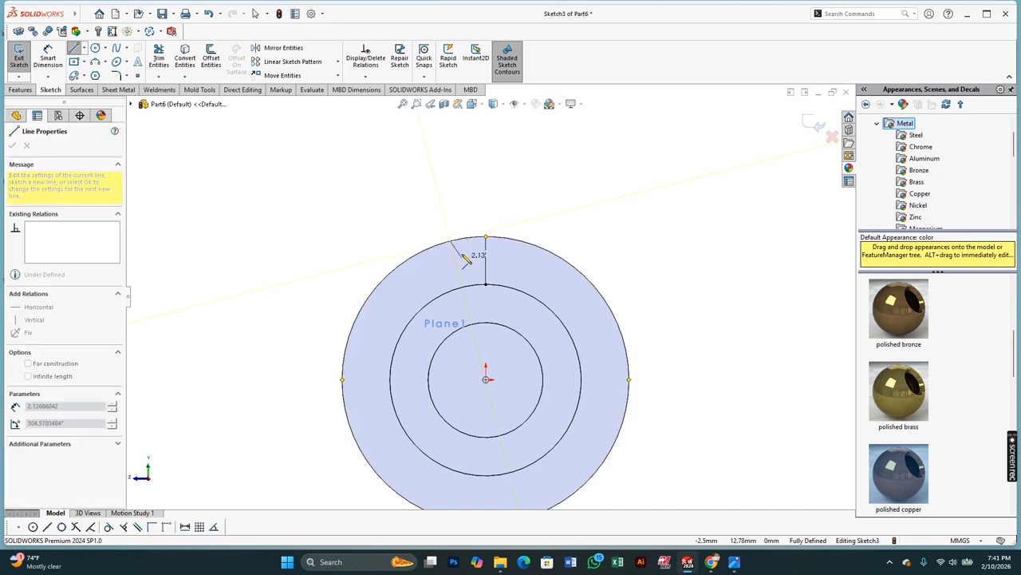
key(Escape)
key(Escape)
Step: Convert the gear disc's outer circular edge into a sketch circle
scroll(449, 246, down, 1)
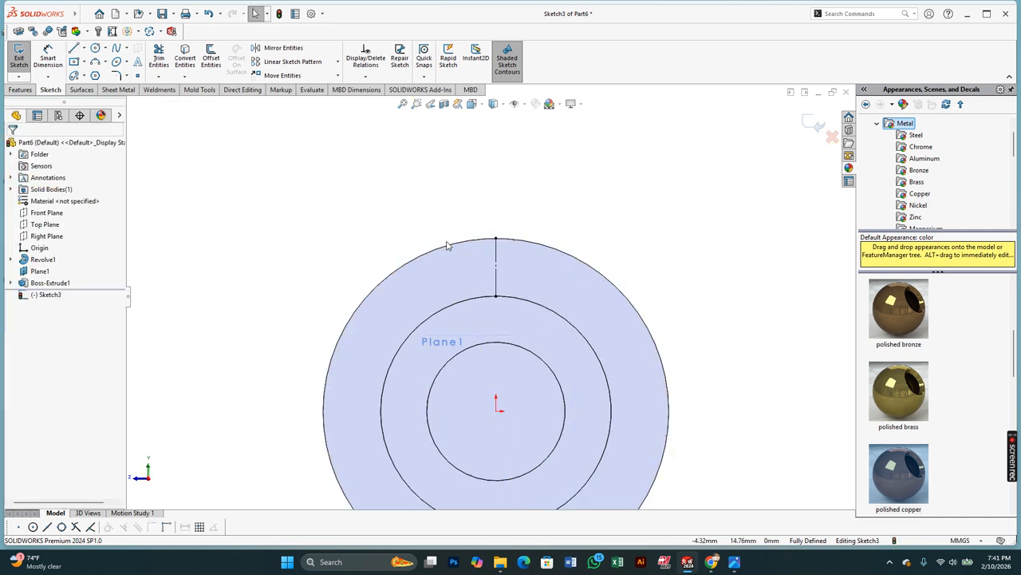
click(449, 245)
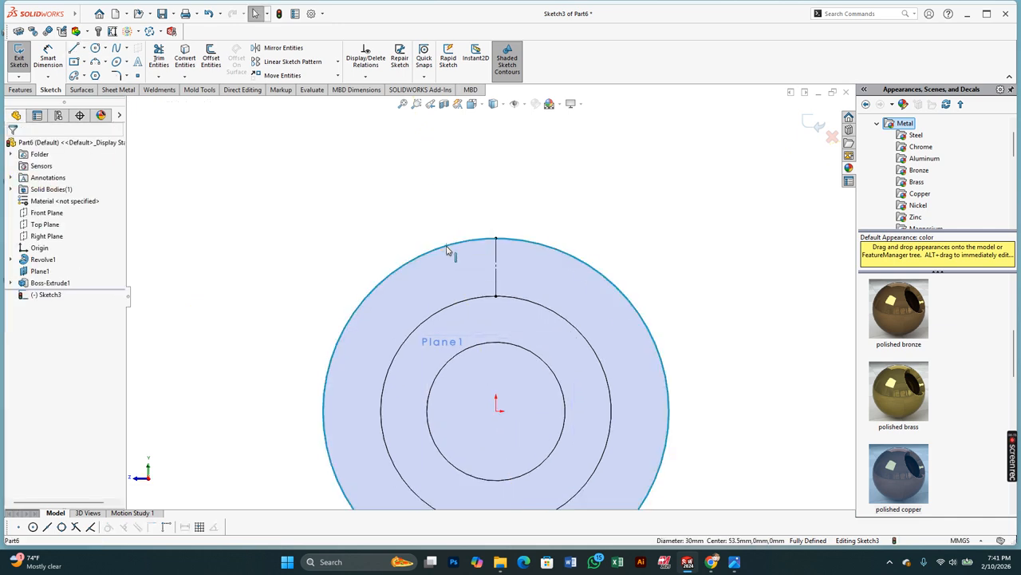
click(184, 62)
Step: Sketch a three-line tapered notch at the top of the rim, about 2.2 mm deep, with a horizontal base and both sides ending on the circle
click(74, 49)
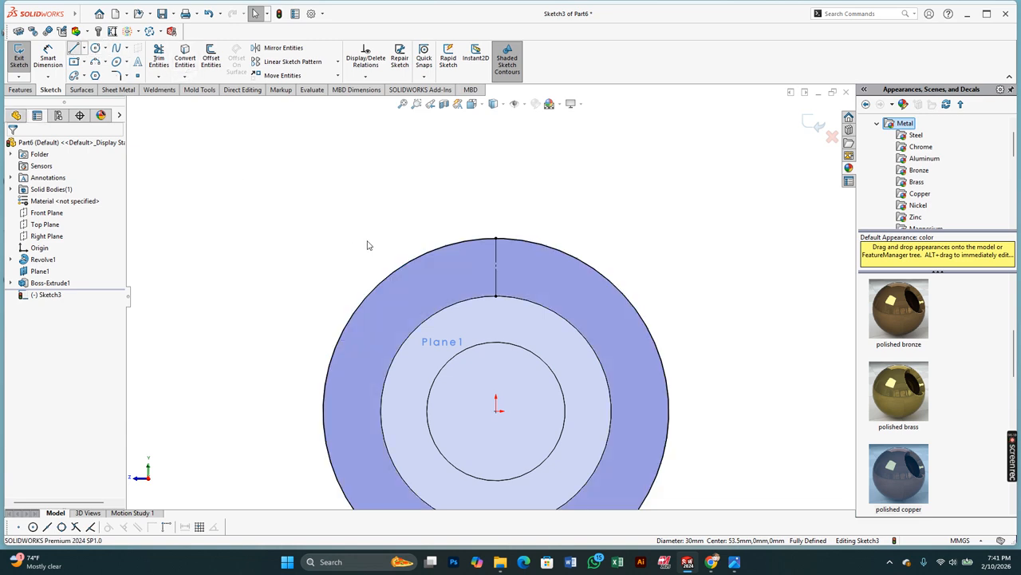
click(464, 242)
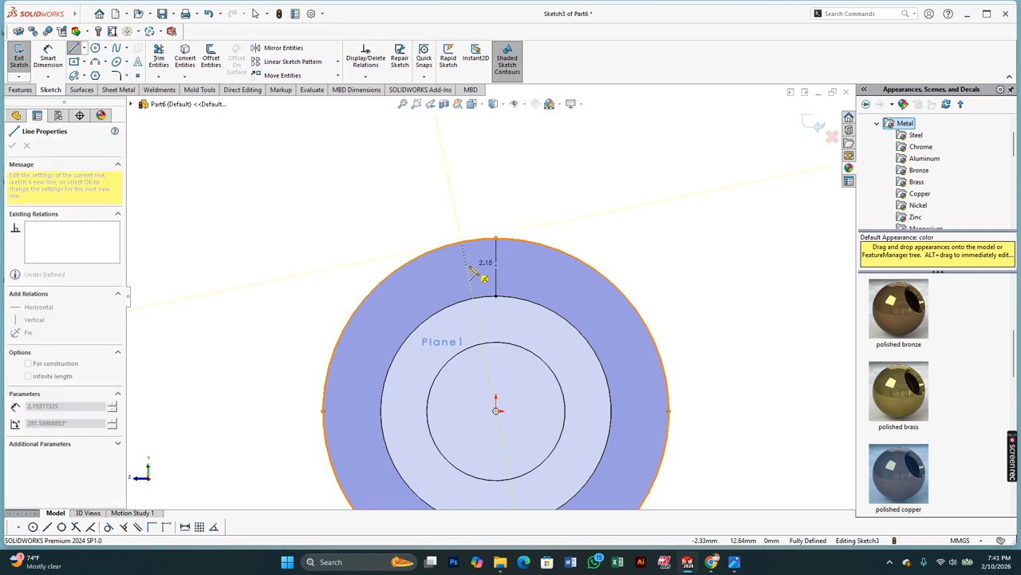
click(466, 267)
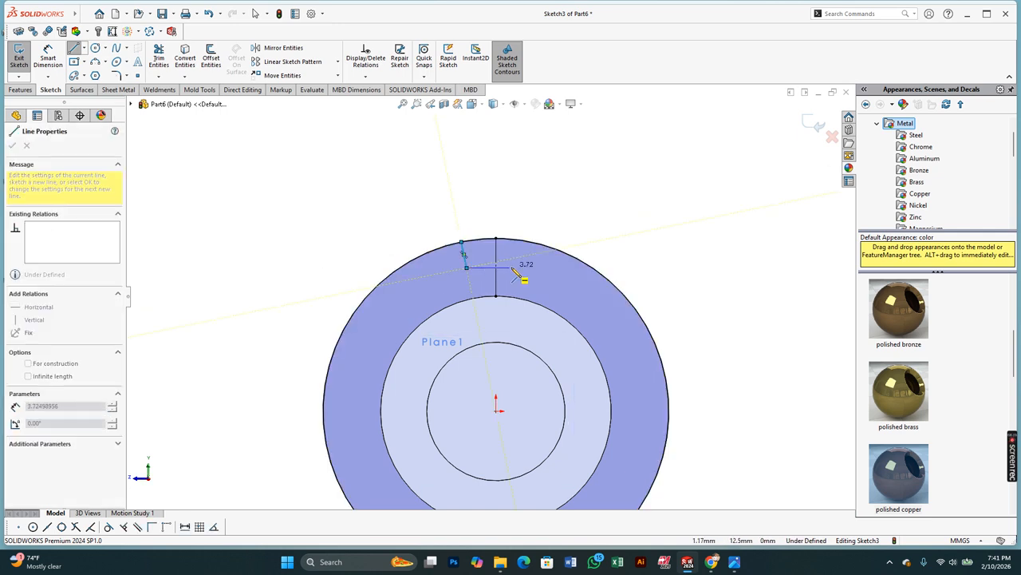
click(521, 268)
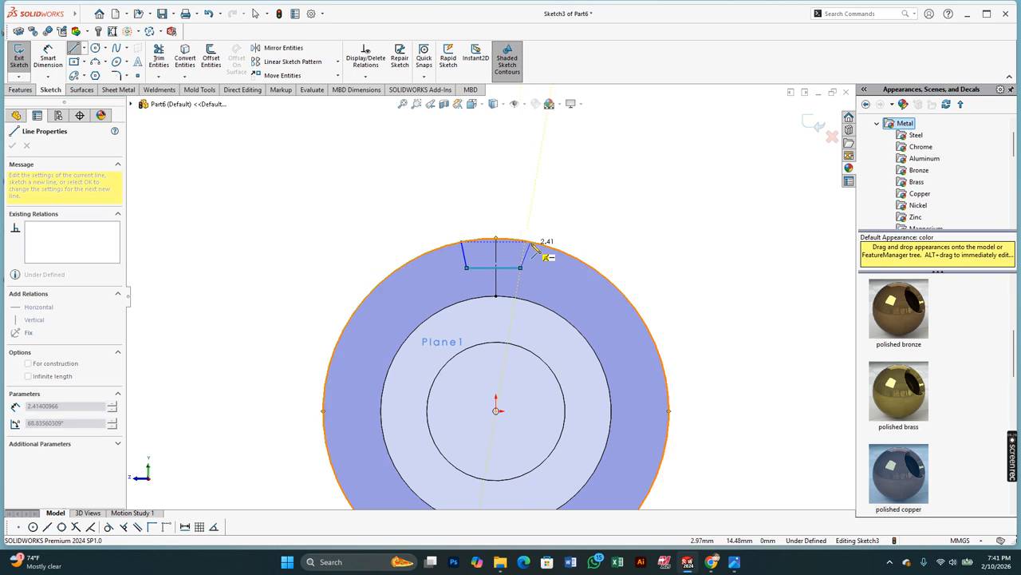
click(528, 241)
right_click(546, 253)
click(552, 248)
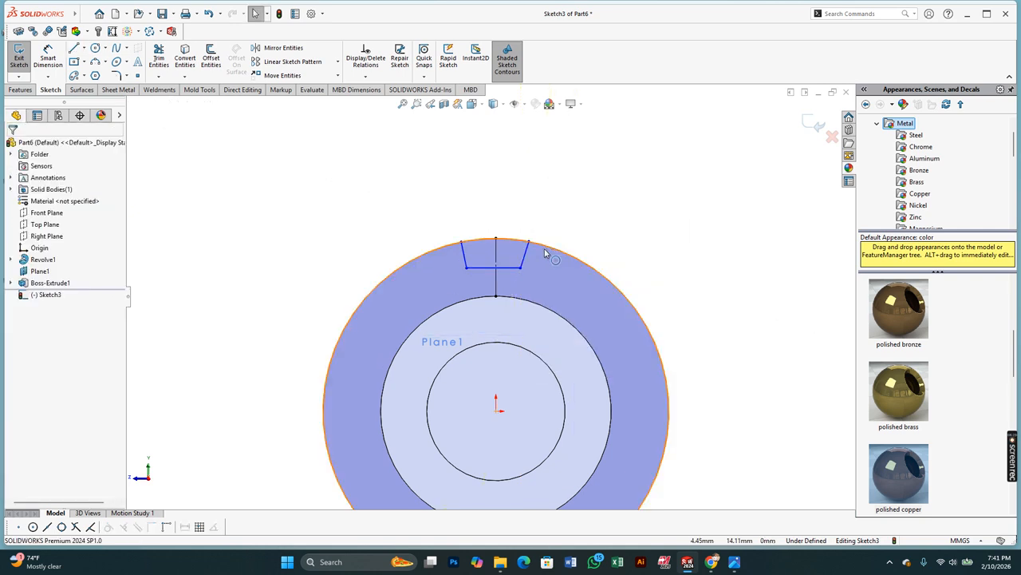
Step: Trim the converted circle outside the notch so only the arc closing the notch's top remains
scroll(498, 254, down, 1)
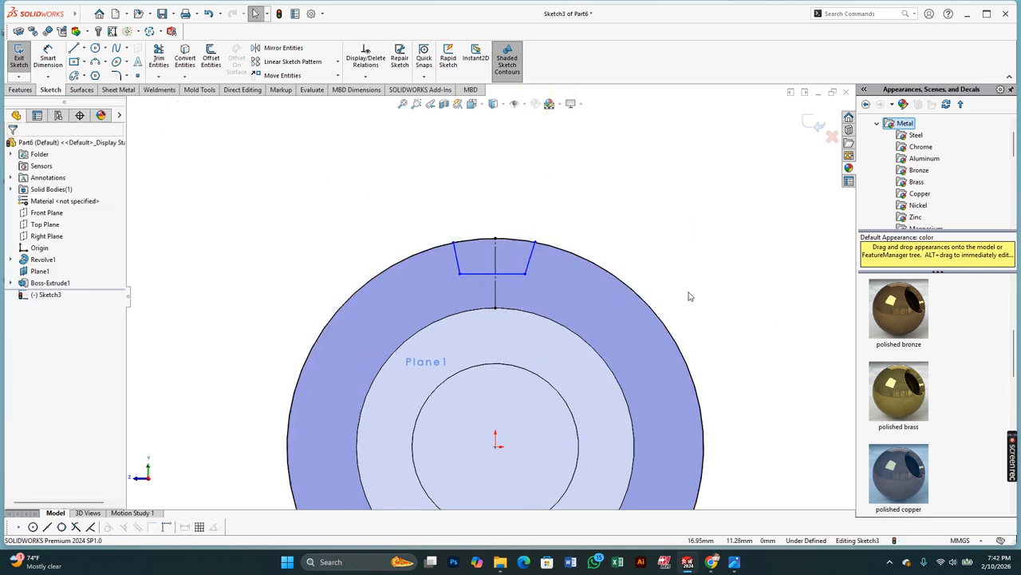
click(160, 60)
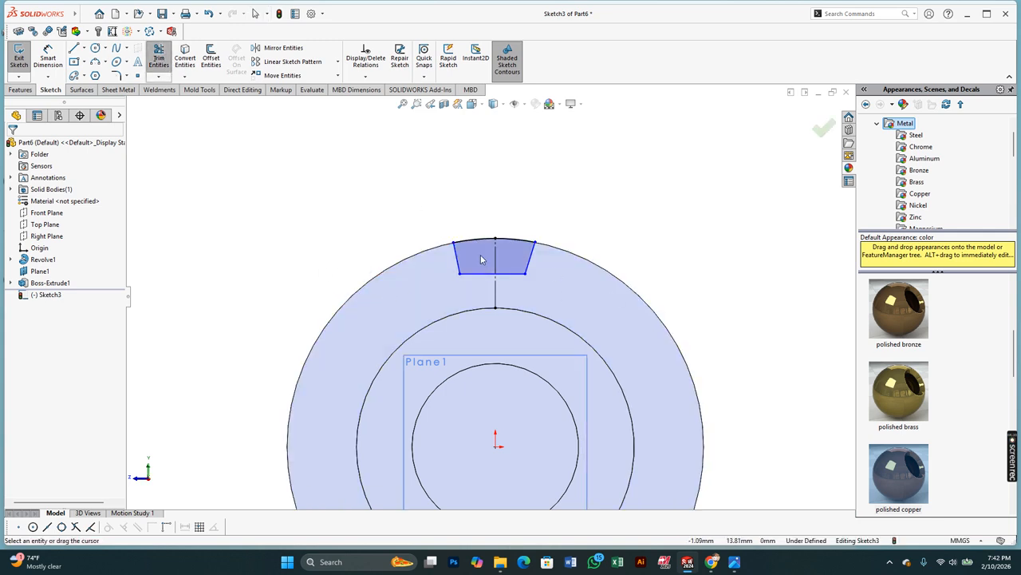
scroll(481, 259, down, 1)
key(Escape)
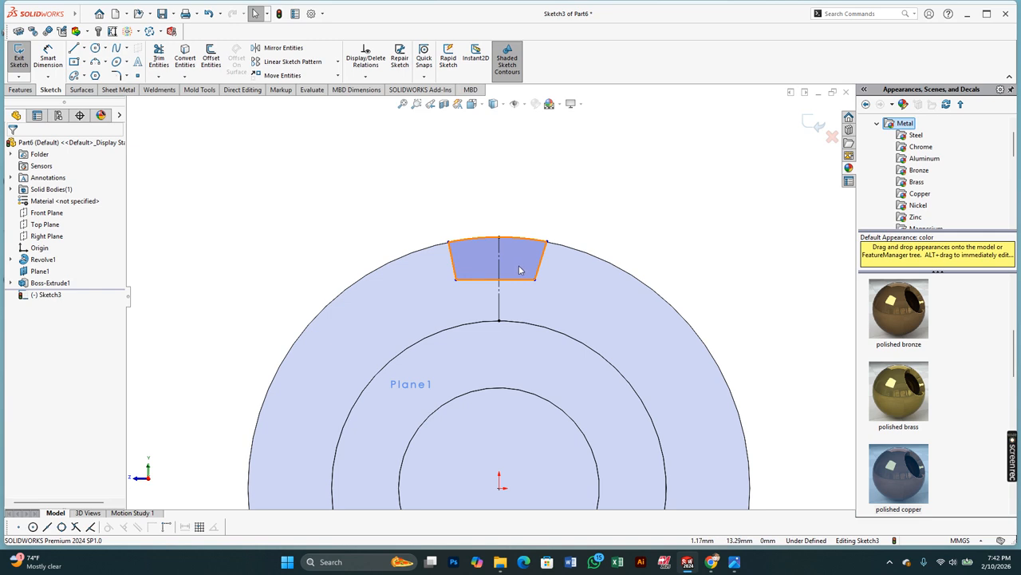
Step: Make the notch's two slanted sides symmetric about the vertical construction line
click(451, 257)
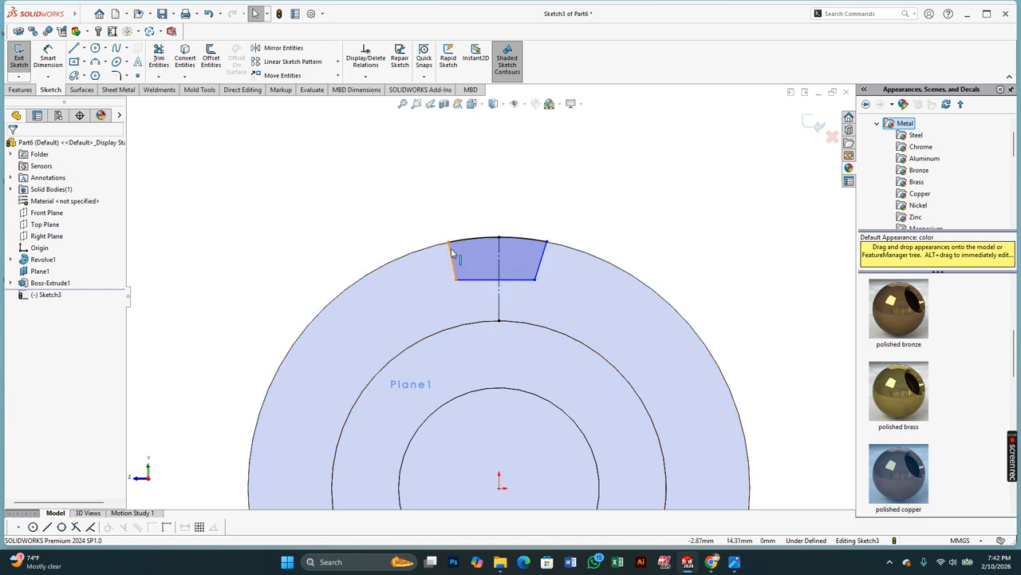
ctrl+click(500, 254)
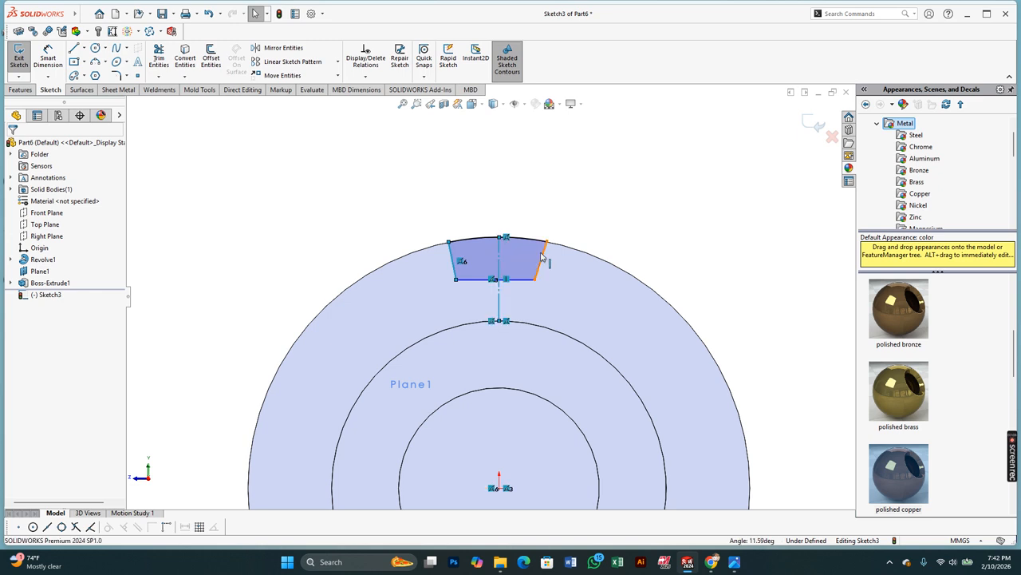
ctrl+click(543, 255)
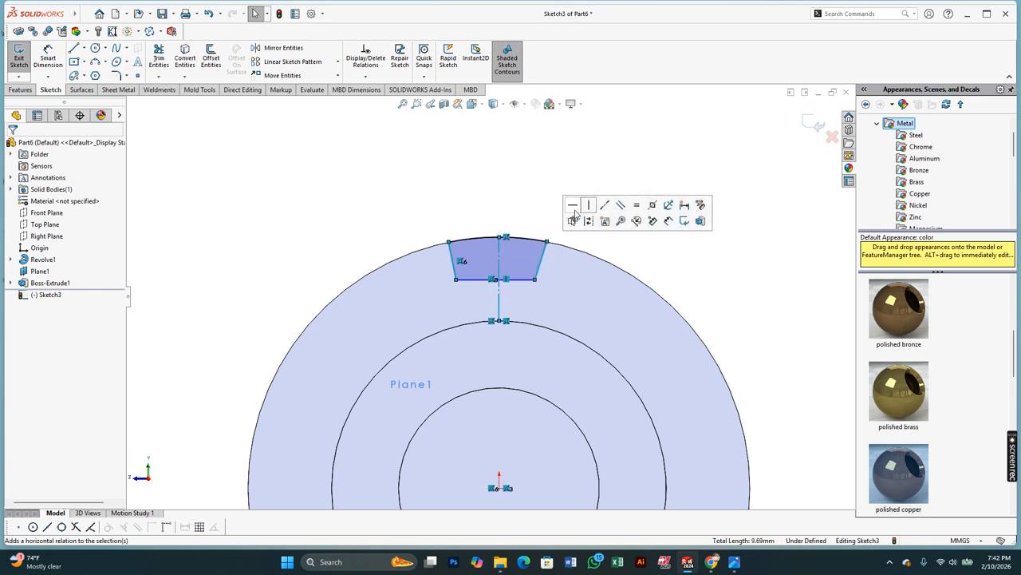
click(652, 206)
click(438, 224)
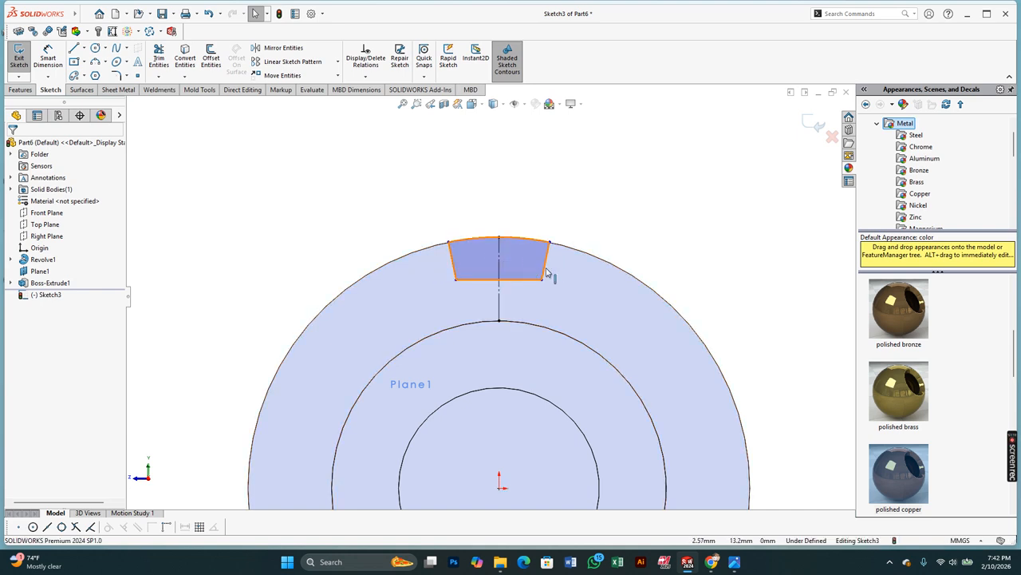
right_drag(426, 252, 320, 187)
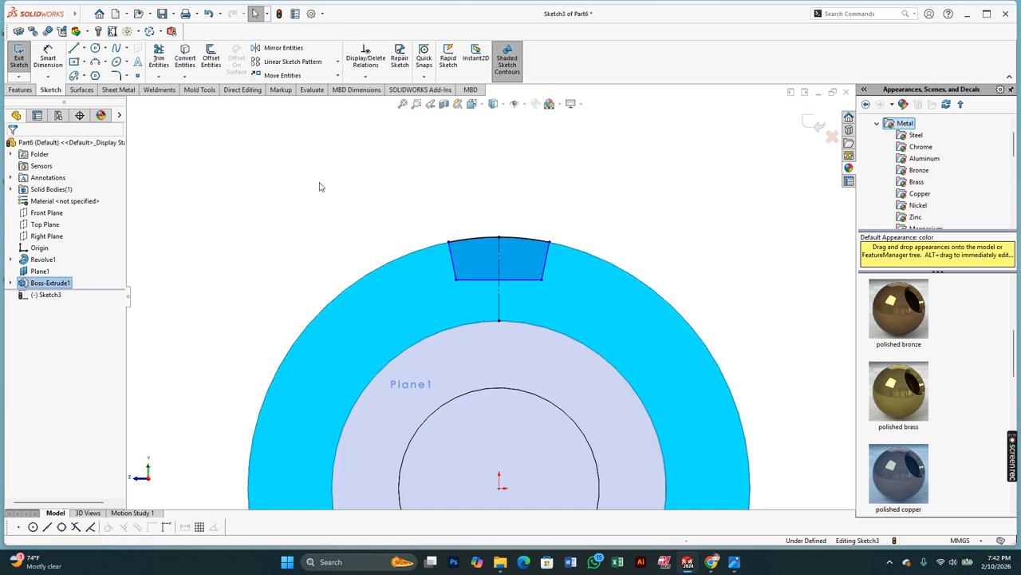
Step: Dimension the horizontal distance between the notch's two upper corners as 6 mm
click(449, 243)
click(499, 223)
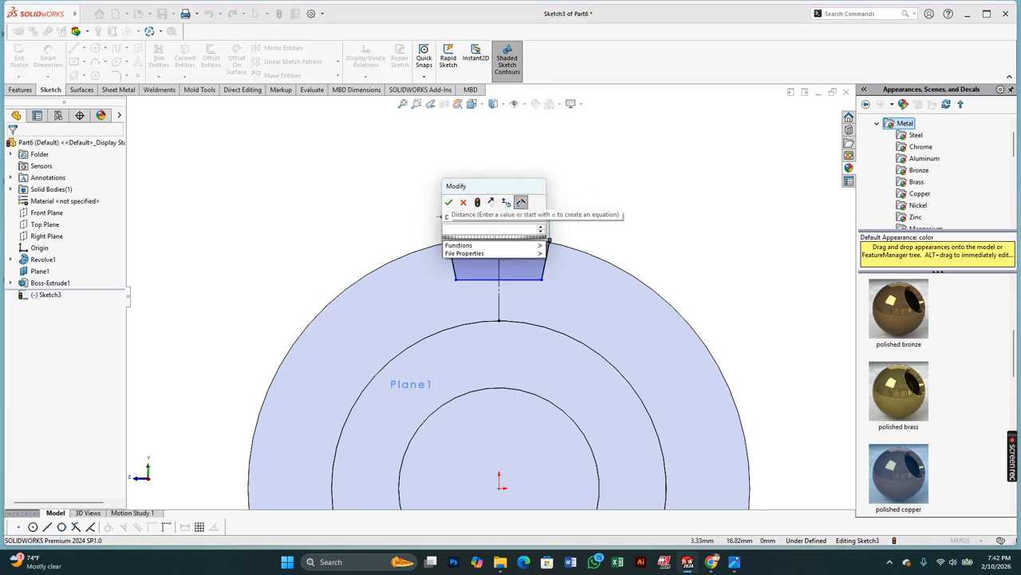
text(6)
key(Return)
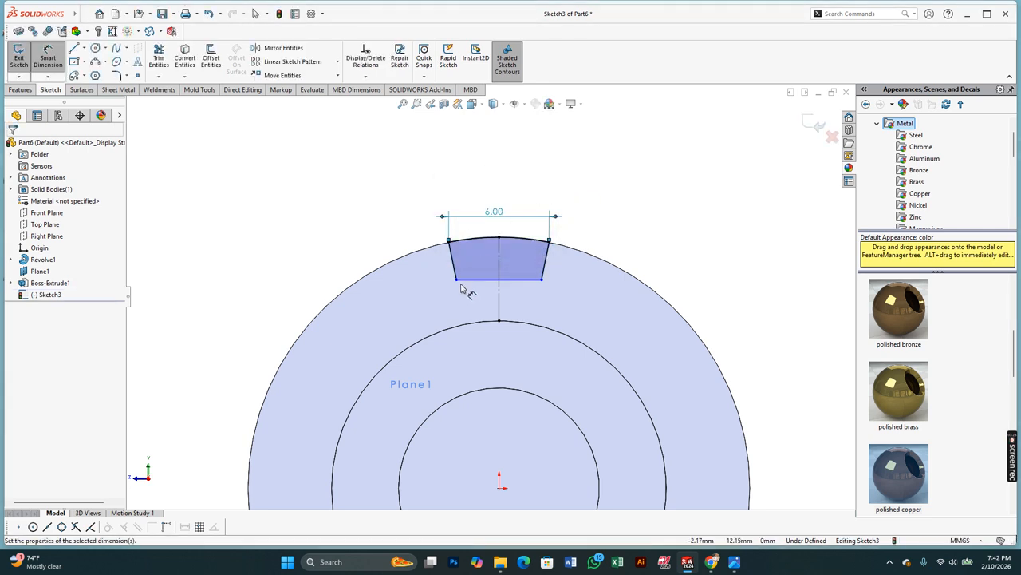
Step: Dimension the notch's vertical depth from its upper corner to its base as 2.25 mm
click(457, 278)
click(448, 241)
click(411, 263)
text(2)
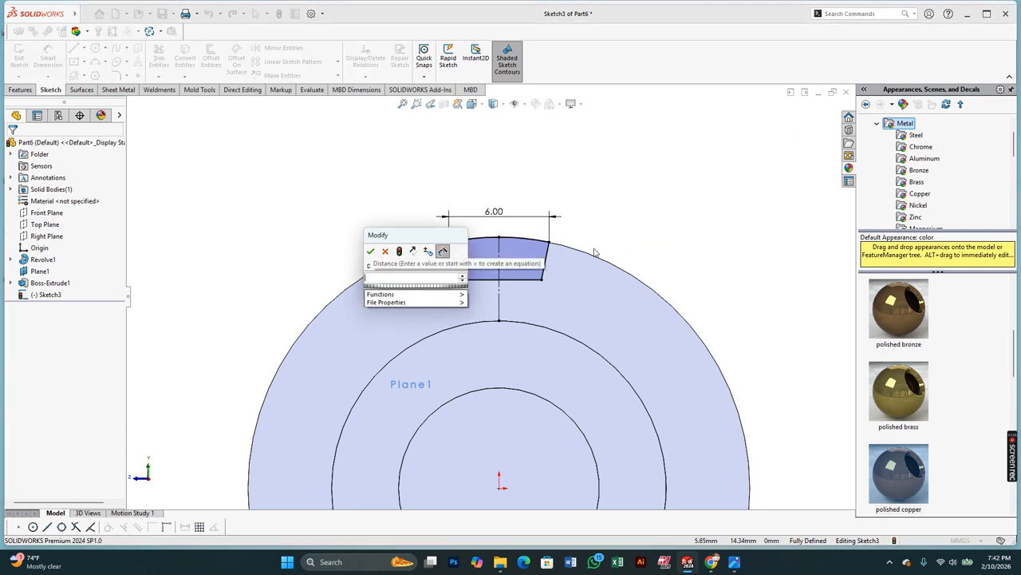
text(.25)
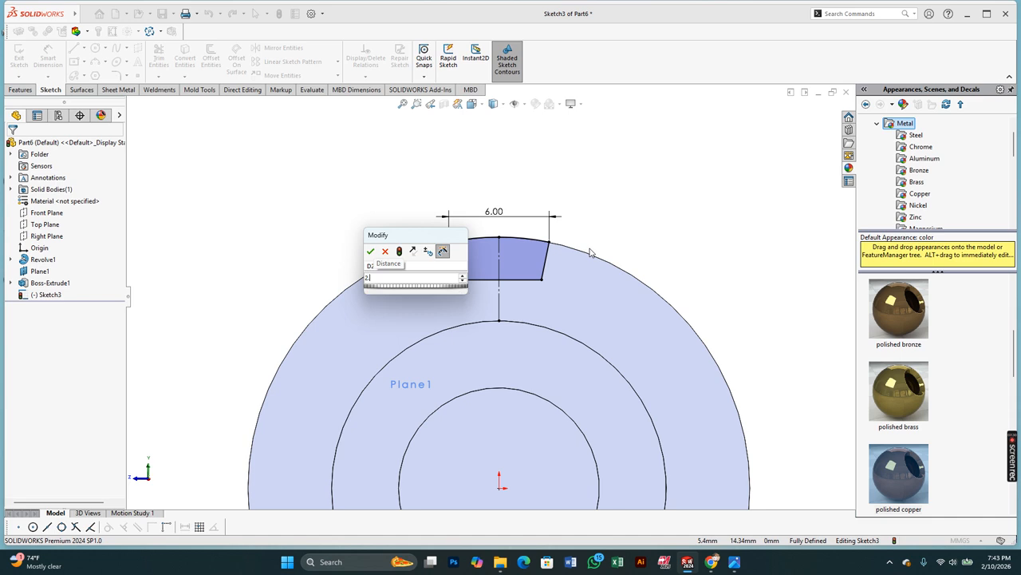
key(Return)
key(Escape)
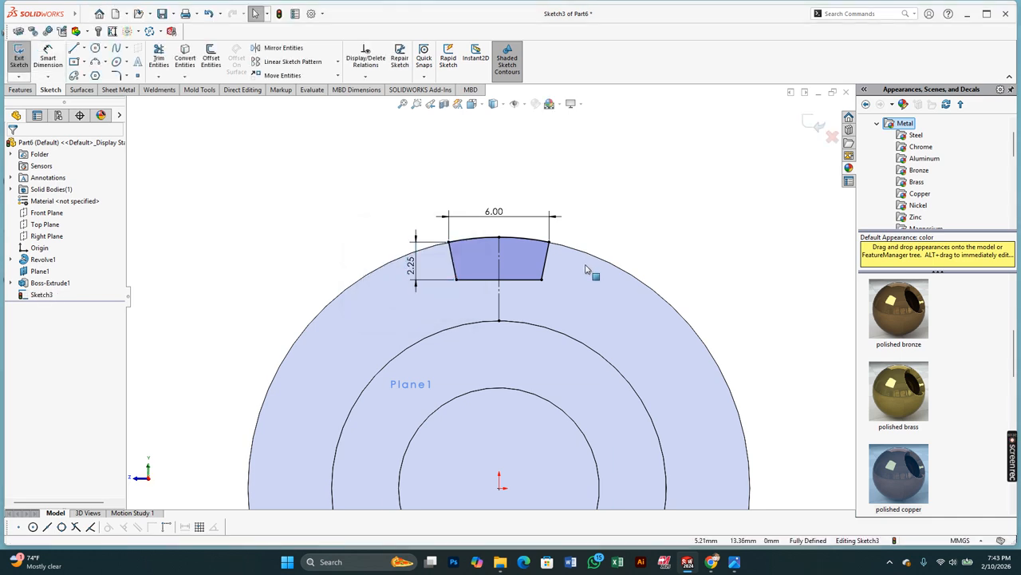
Step: Cut-extrude the notch profile through the full thickness of the gear disc
click(21, 90)
click(166, 57)
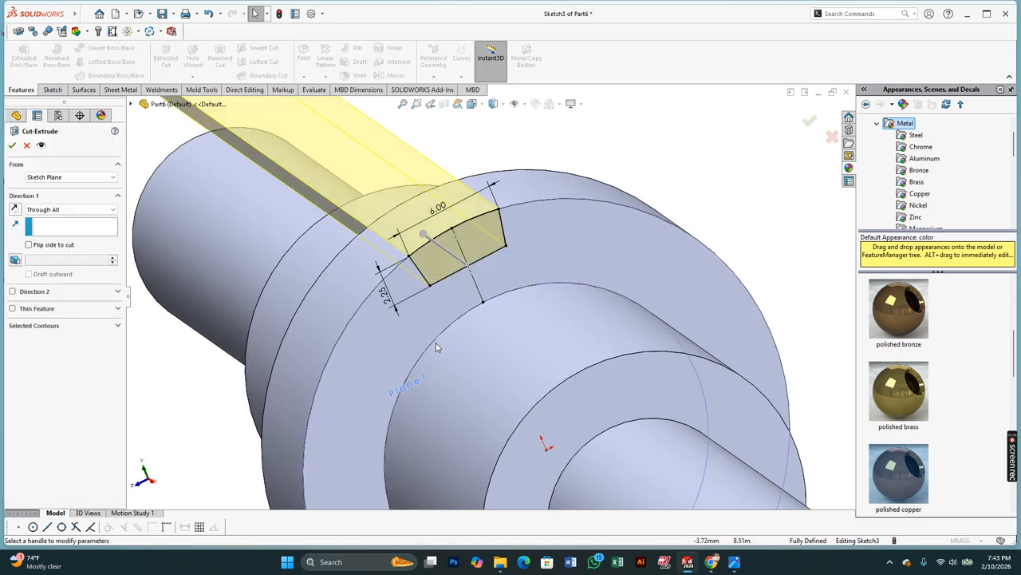
scroll(389, 310, up, 2)
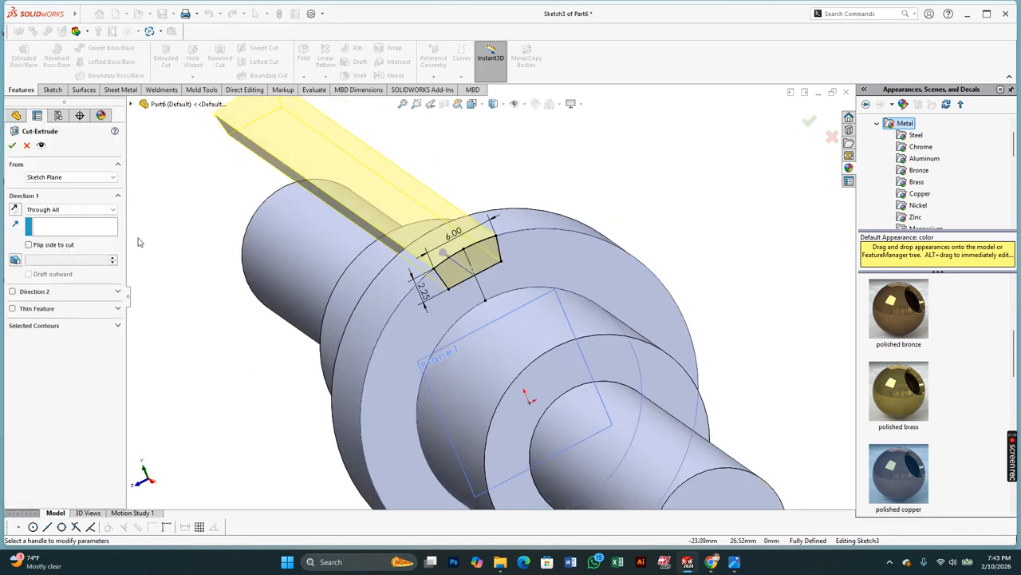
click(664, 164)
key(Up)
scroll(482, 258, down, 2)
middle_drag(483, 258, 481, 271)
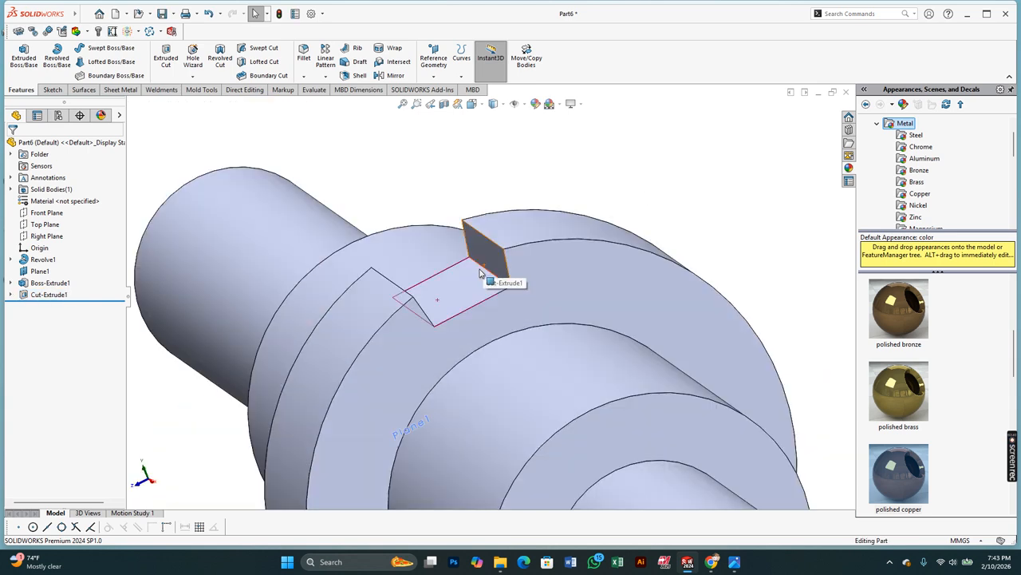
Step: Fillet the two outer rim edges of the tooth gap with a symmetric 1.5 mm radius
click(303, 57)
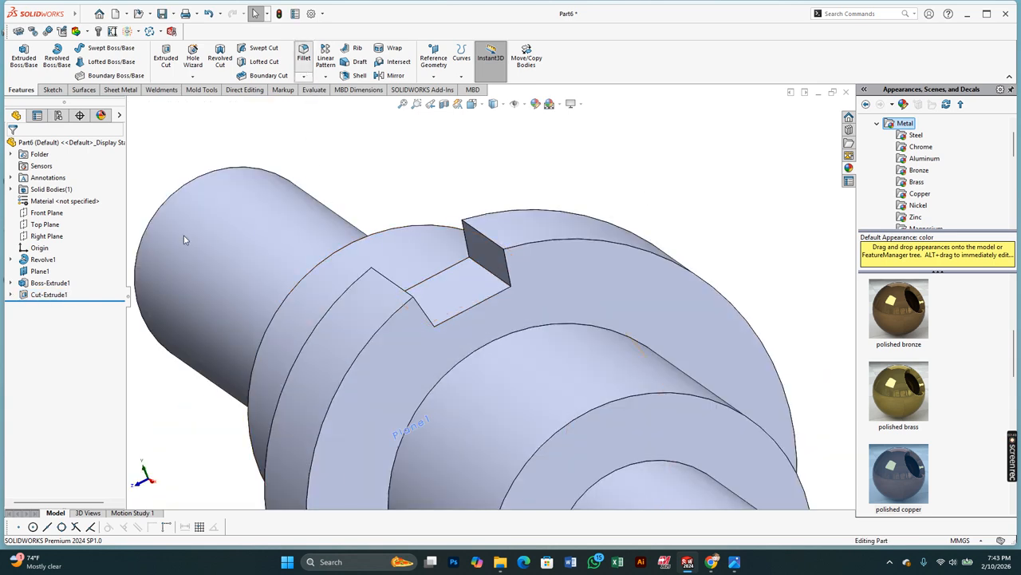
key(BackSpace)
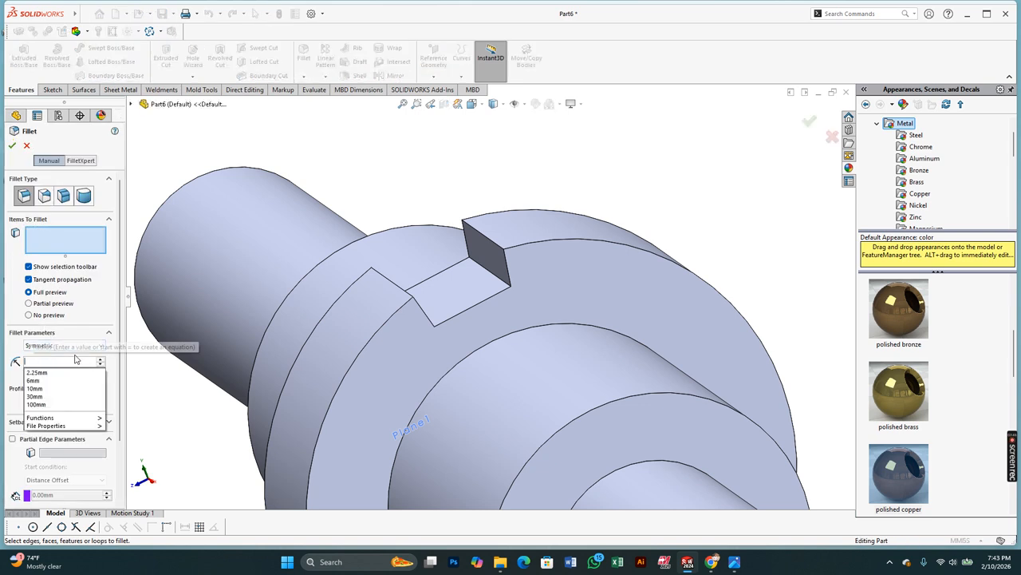
text(2)
key(Return)
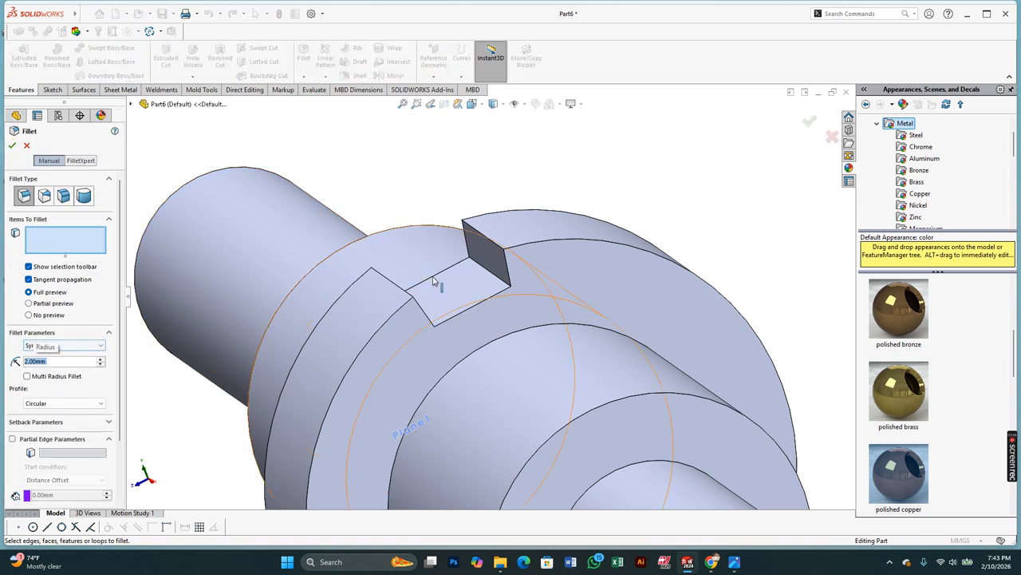
click(473, 231)
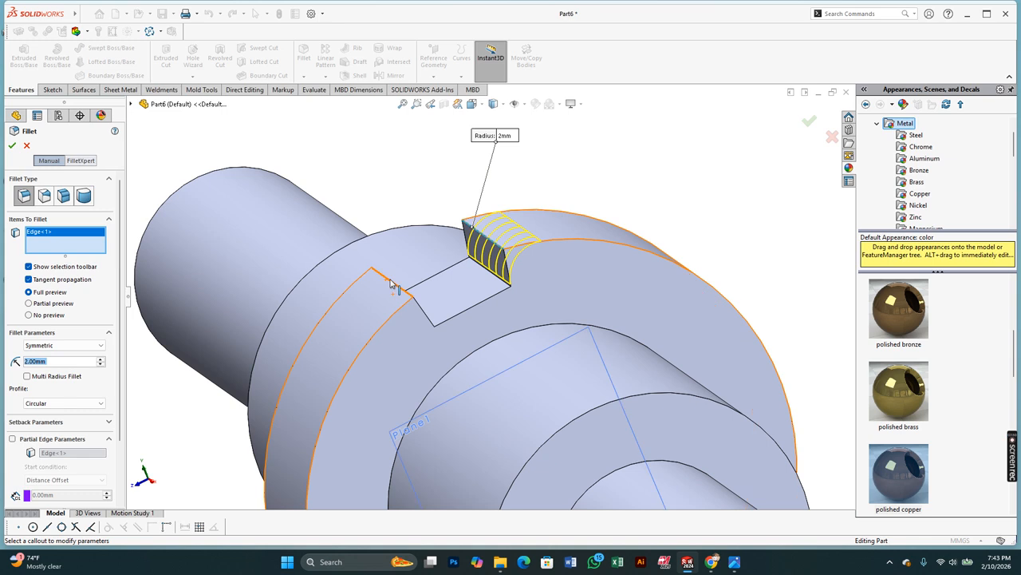
click(389, 279)
text(1)
key(Return)
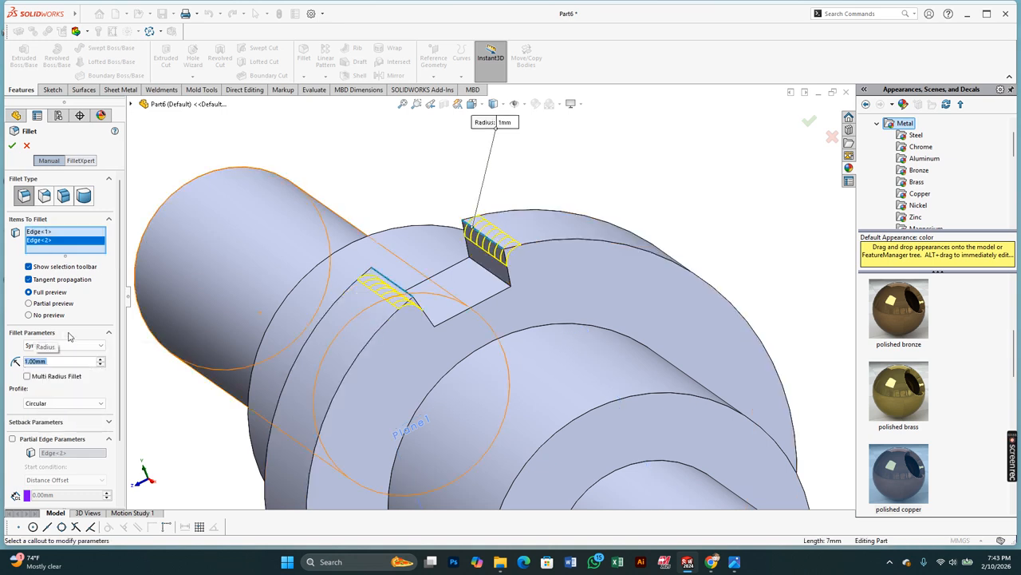
text(1.5)
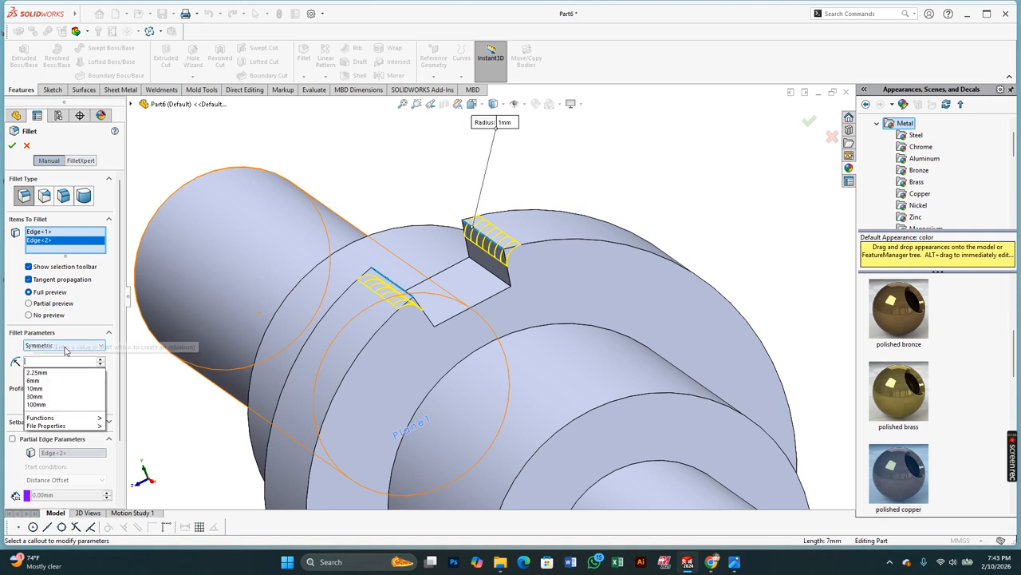
key(Return)
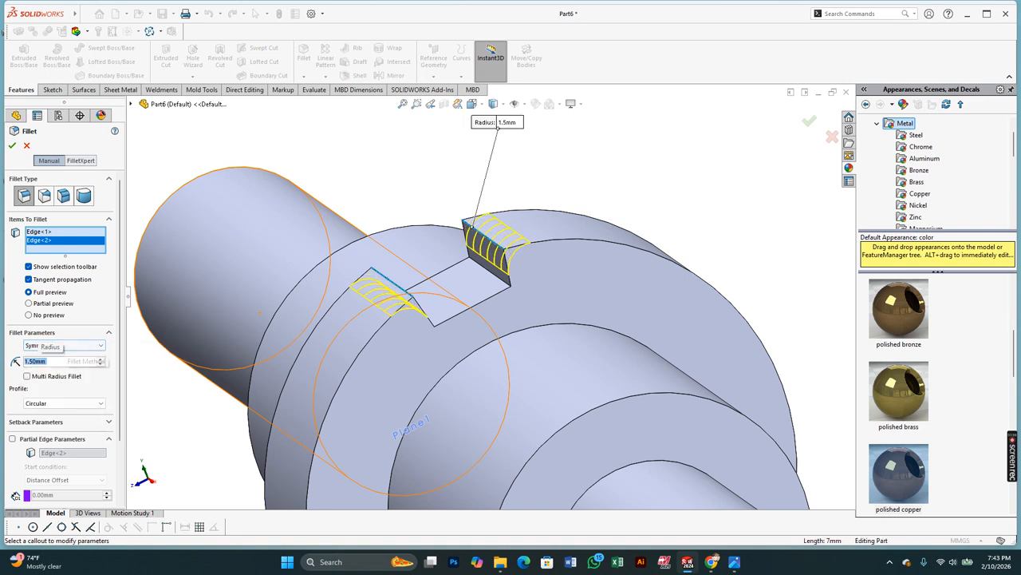
click(12, 145)
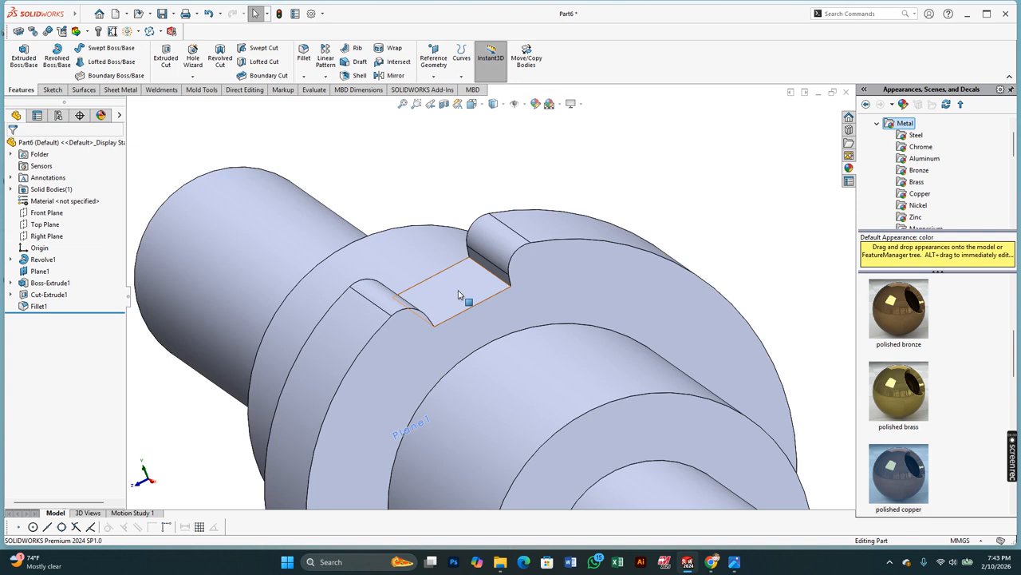
Step: Start a circular pattern using the gear disc's outer circular edge as the rotation reference, equally spaced over 360°
scroll(462, 310, up, 3)
middle_drag(461, 309, 474, 345)
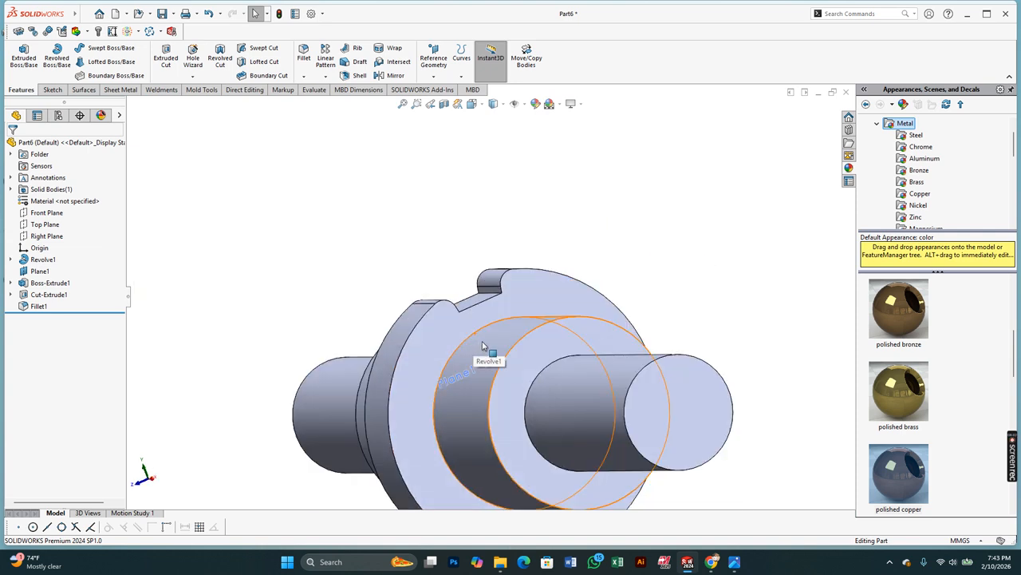
click(325, 77)
click(340, 102)
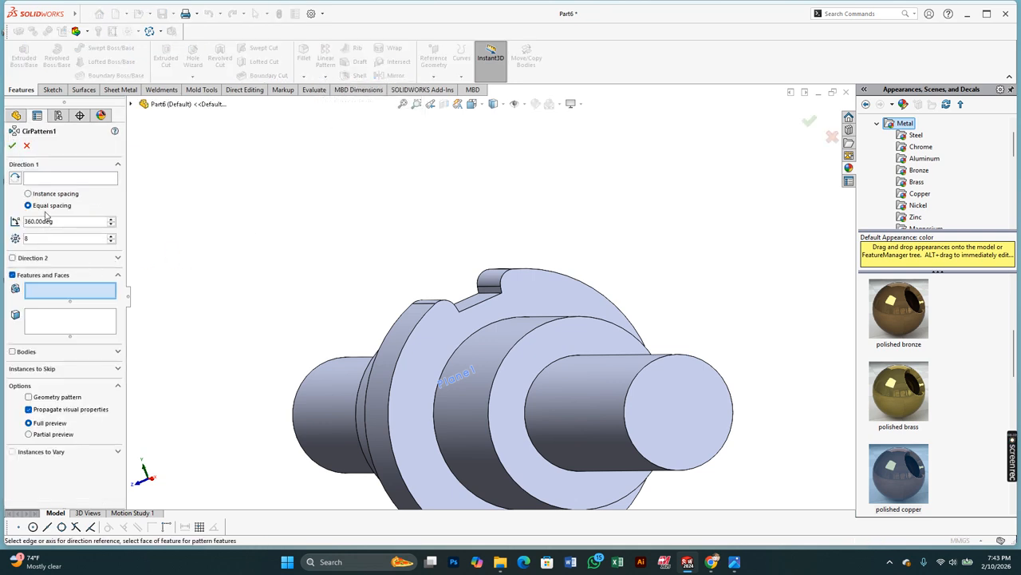
click(35, 180)
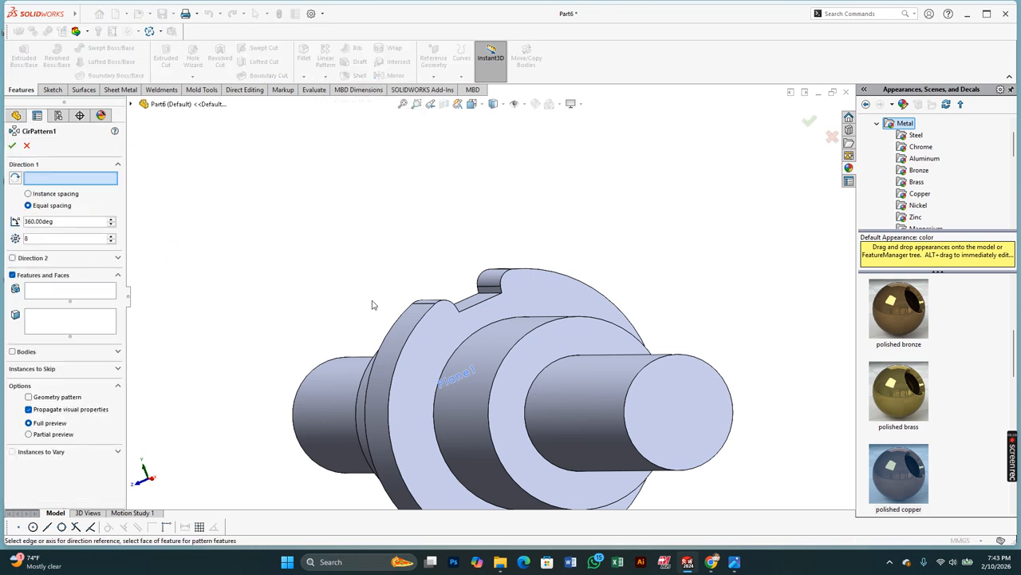
click(414, 331)
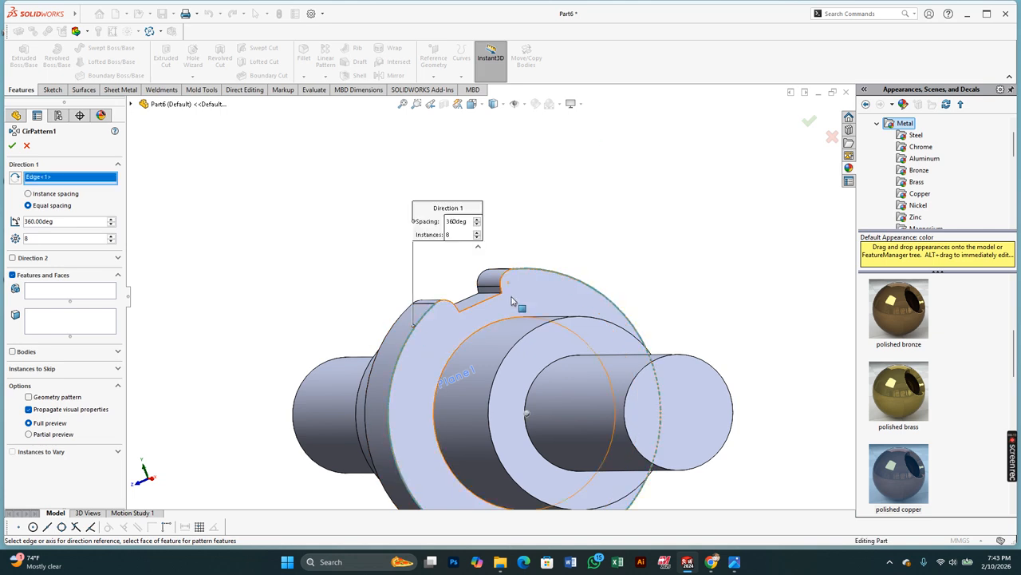
right_click(35, 180)
click(84, 195)
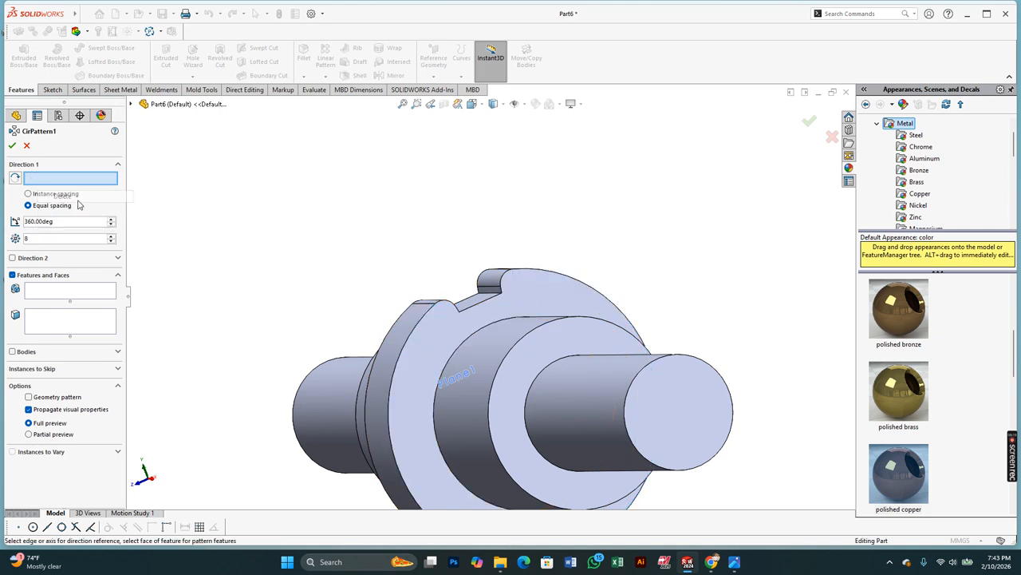
click(413, 332)
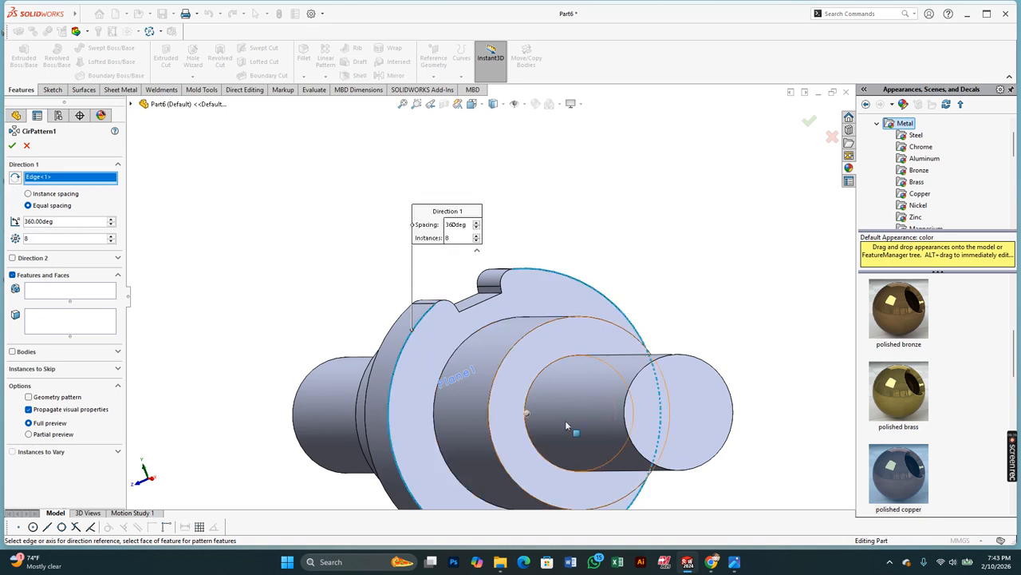
Step: Choose the tooth-gap cut and its fillet as the features to pattern
click(57, 323)
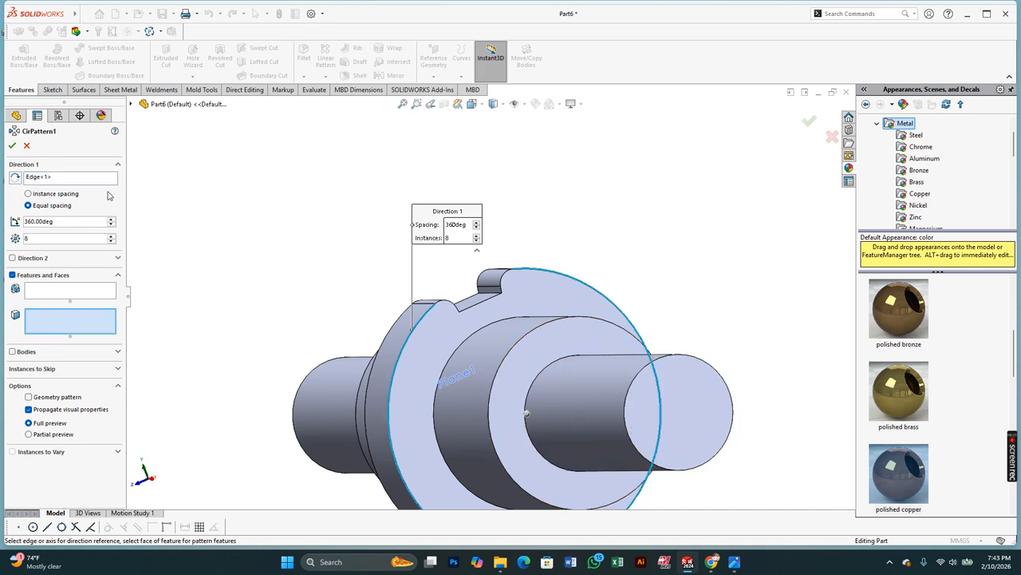
click(36, 295)
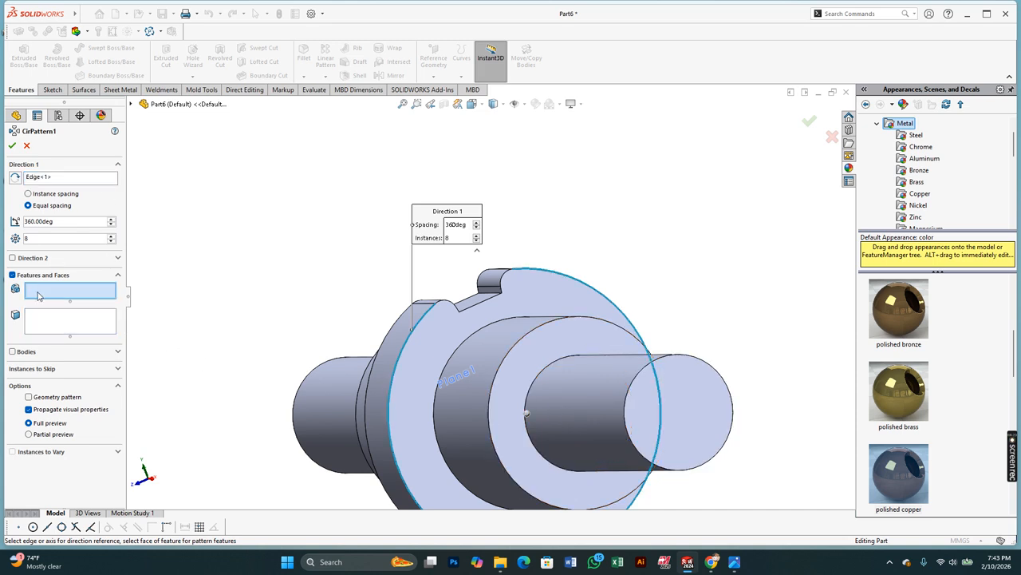
click(131, 104)
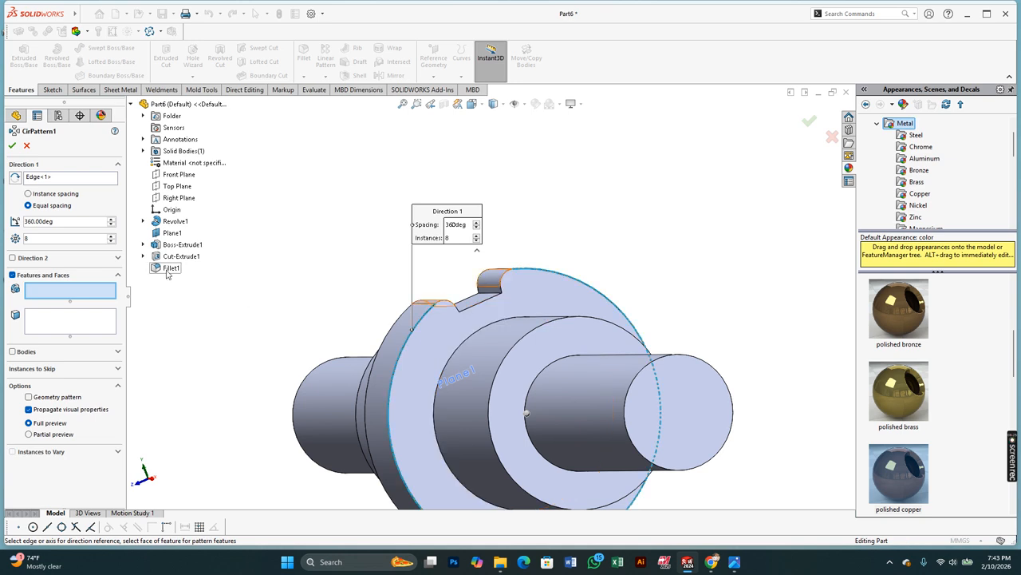
click(170, 268)
click(180, 256)
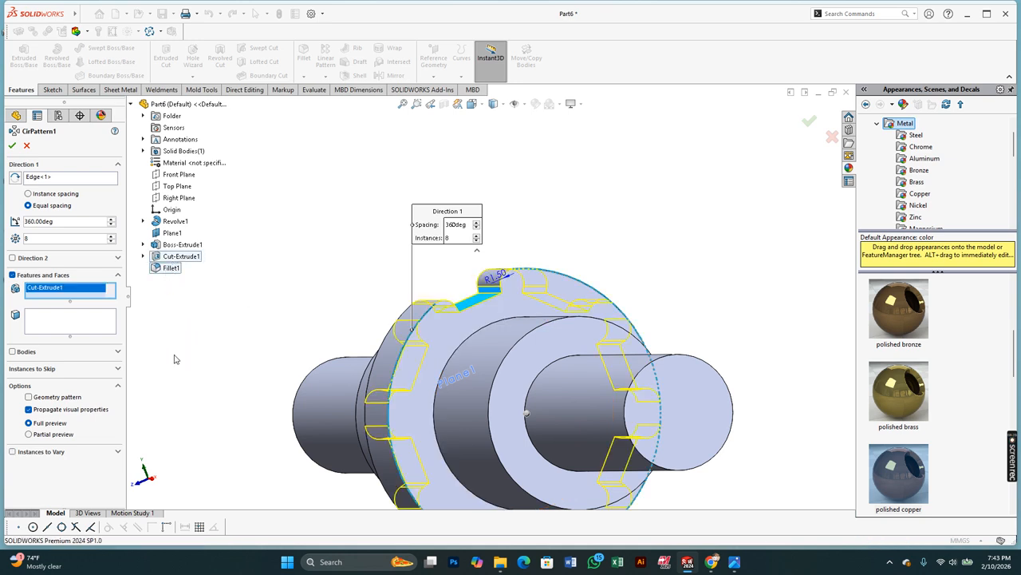
Step: Set the circular pattern to 10 instances and create it
double_click(50, 241)
text(11)
key(Return)
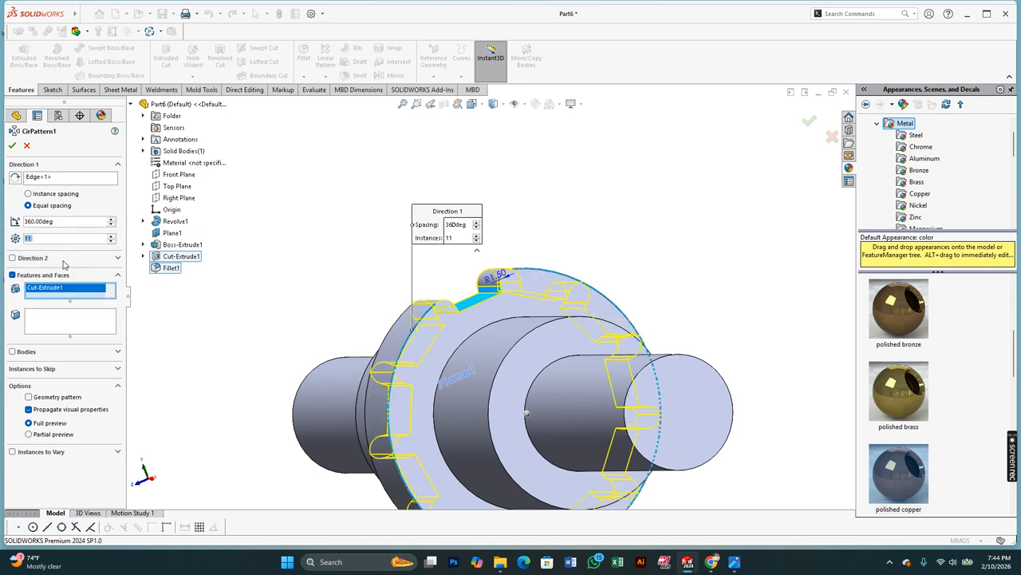
text(10)
key(Return)
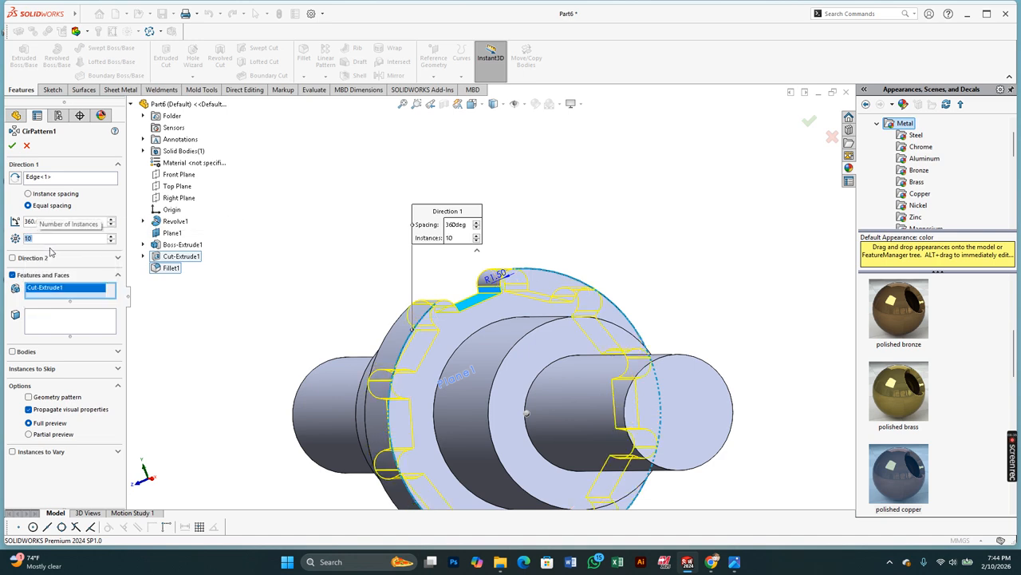
click(12, 145)
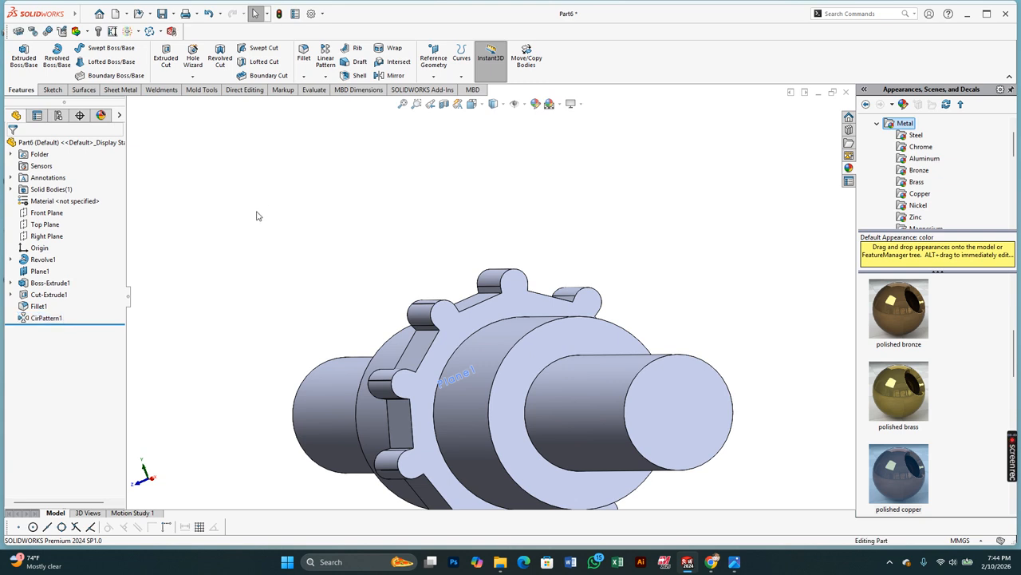
Step: Hide the reference plane Plane1 in the model
middle_drag(563, 389, 543, 364)
scroll(493, 380, up, 4)
middle_drag(622, 357, 452, 336)
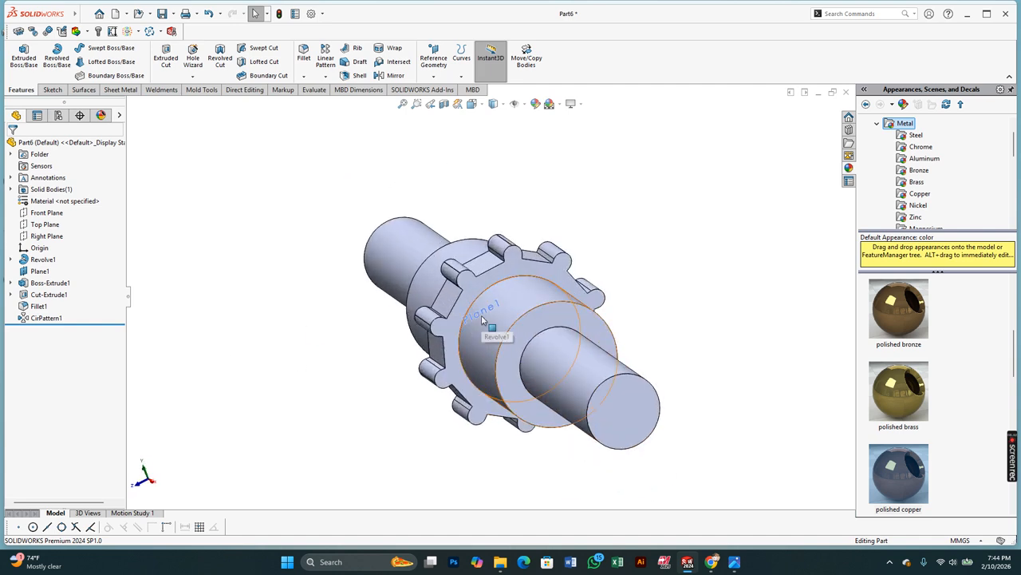
click(40, 272)
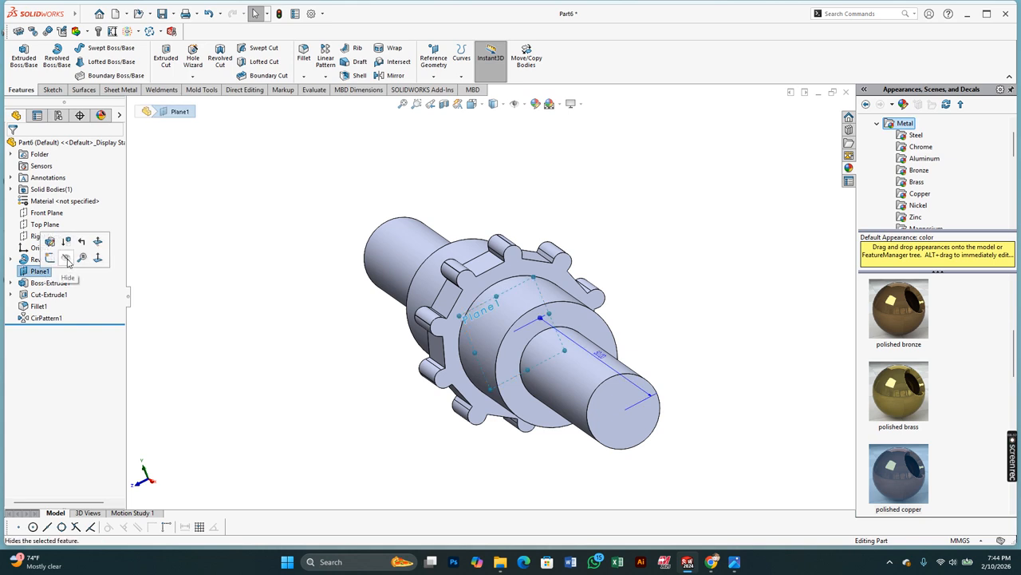
click(66, 258)
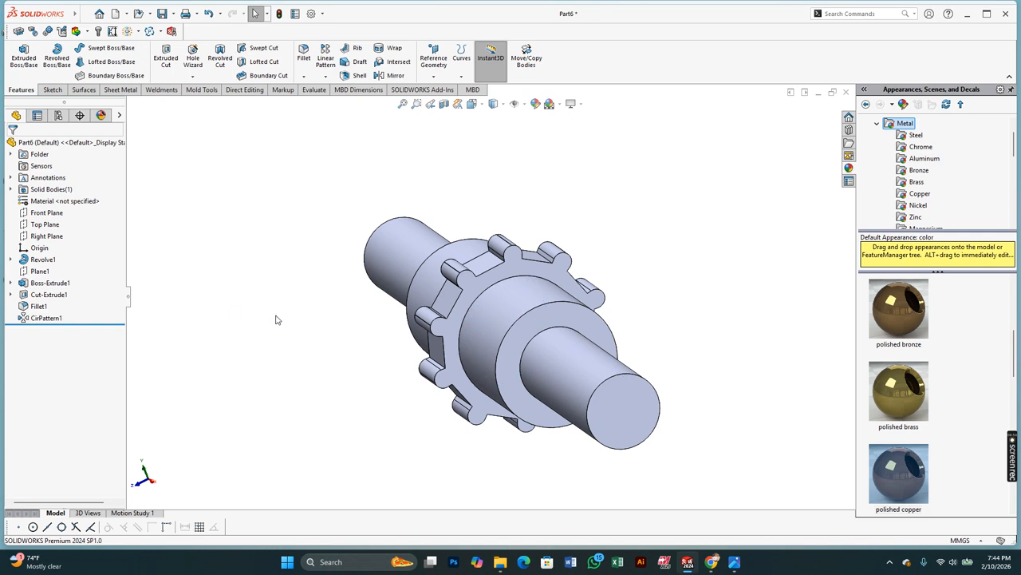
Step: Chamfer both end edges of the shaft and both outer edges of its thicker middle section by 1 mm at 45°
middle_drag(472, 370, 601, 413)
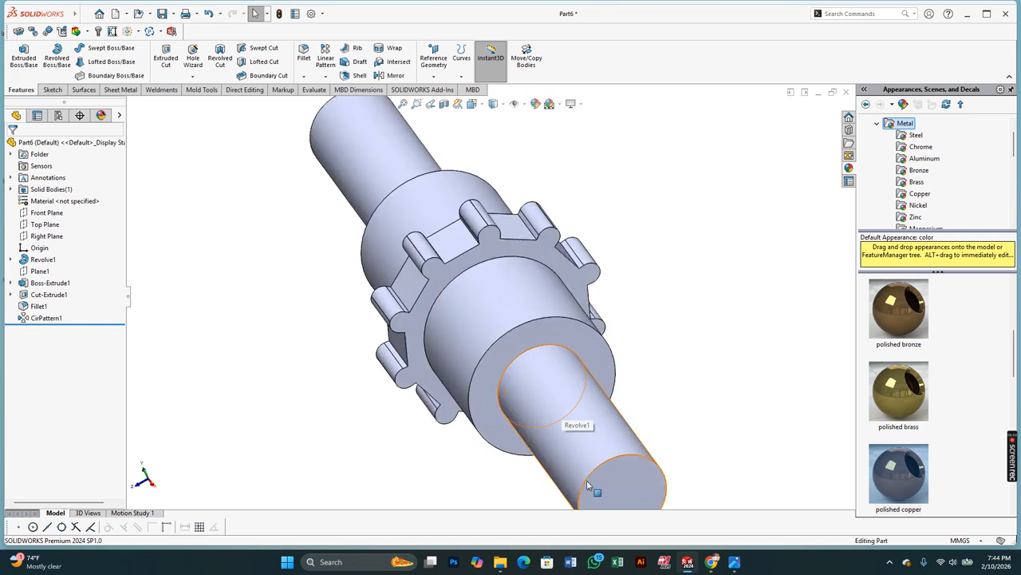
scroll(588, 479, up, 3)
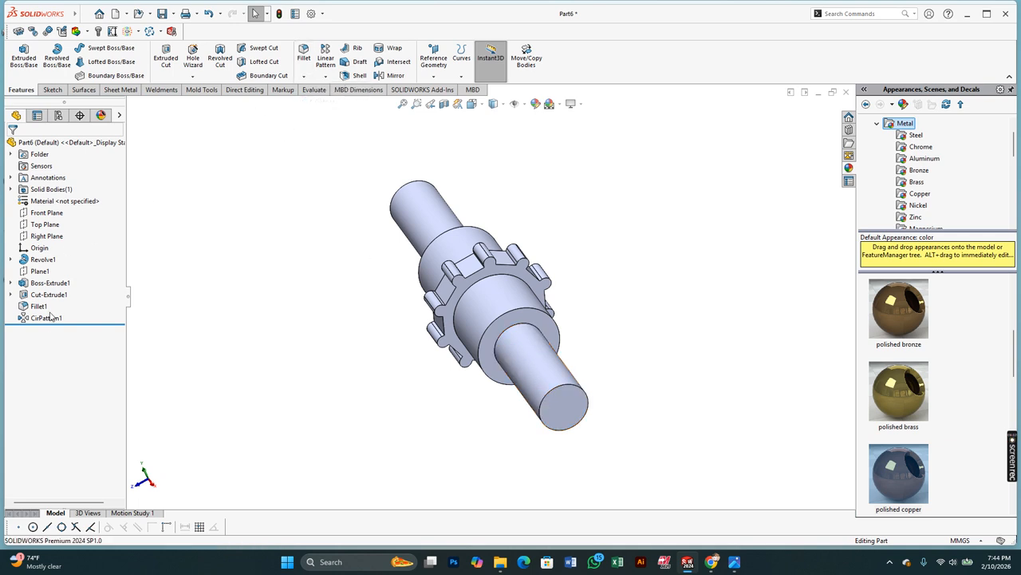
key(BackSpace)
text(1)
key(Return)
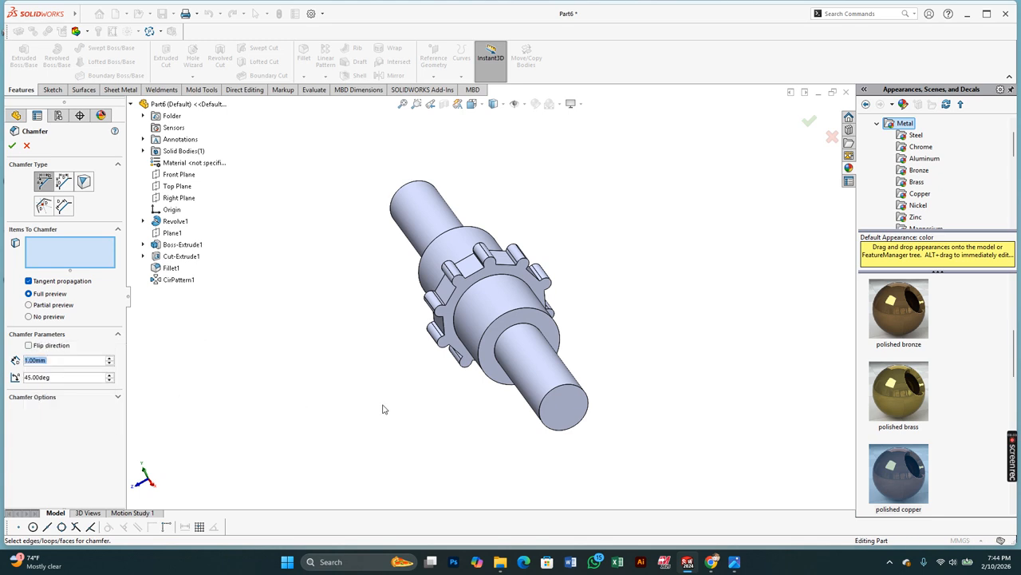
click(555, 393)
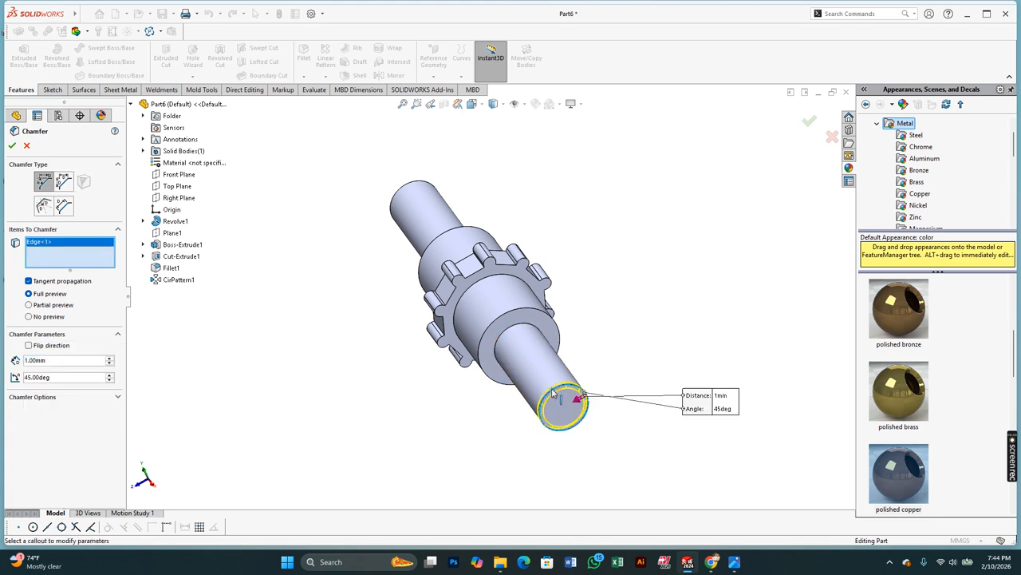
click(501, 319)
click(447, 233)
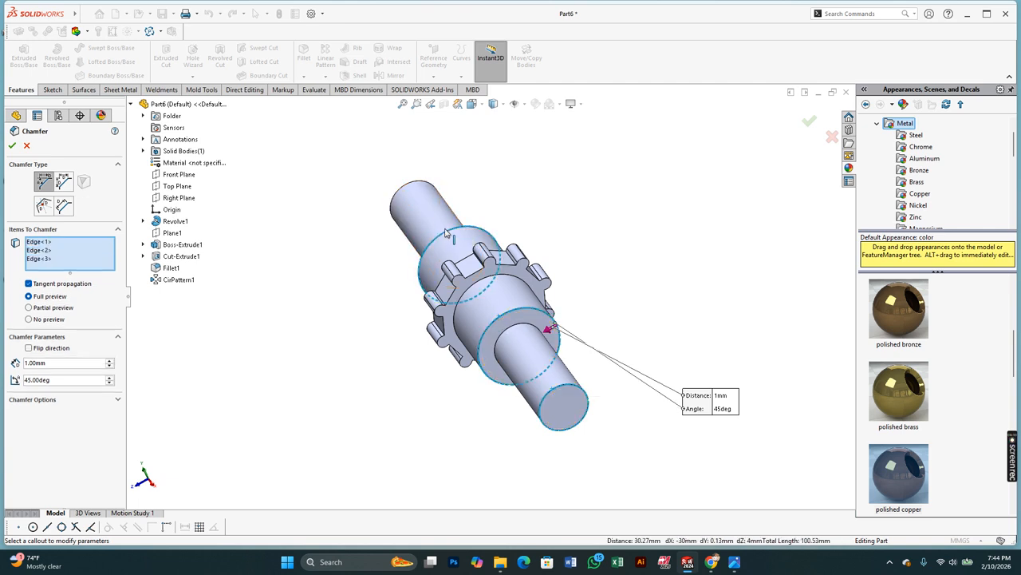
click(438, 195)
click(12, 146)
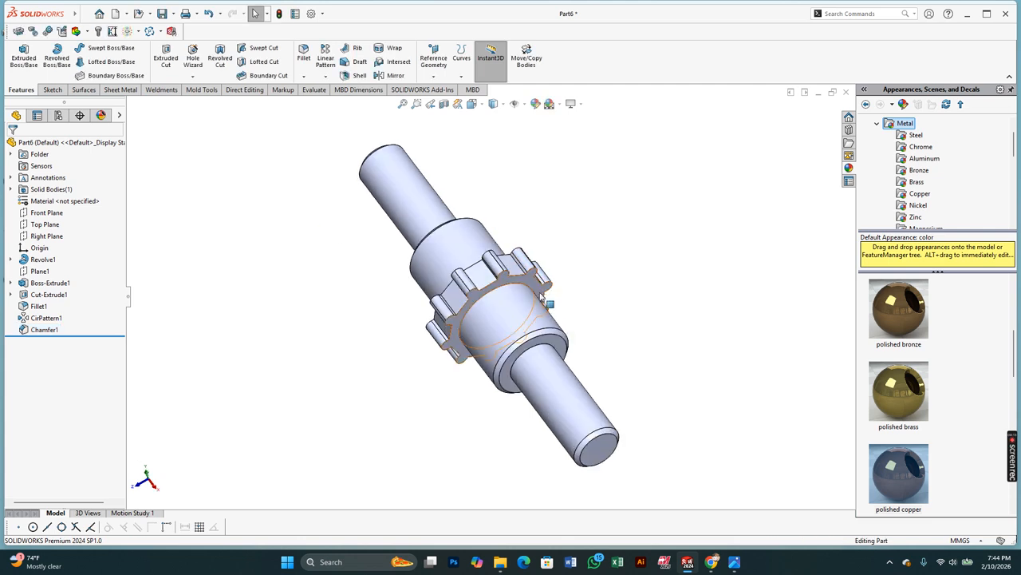
Step: Apply the polished brass appearance to the whole part
double_click(921, 393)
middle_drag(705, 314, 565, 323)
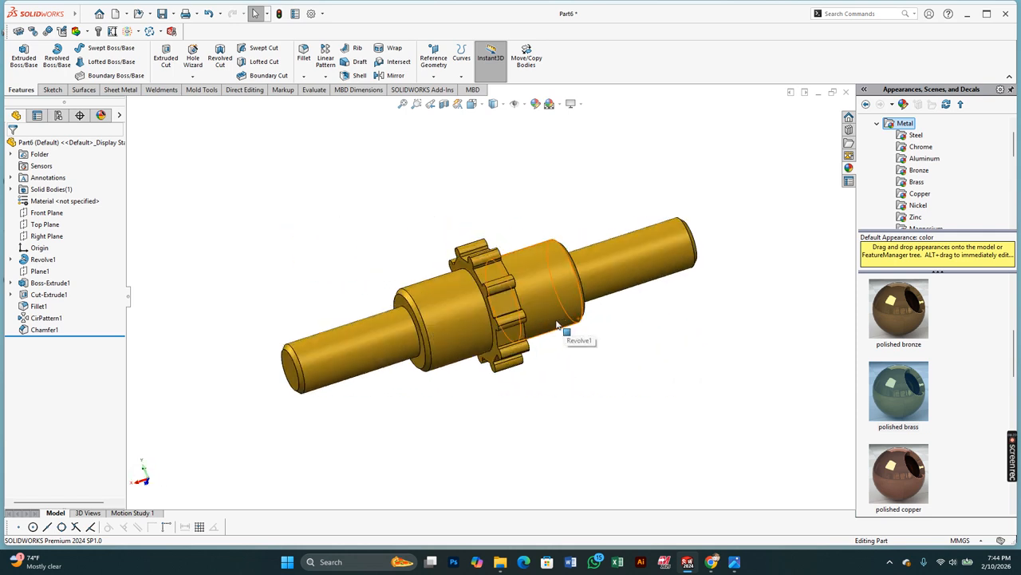